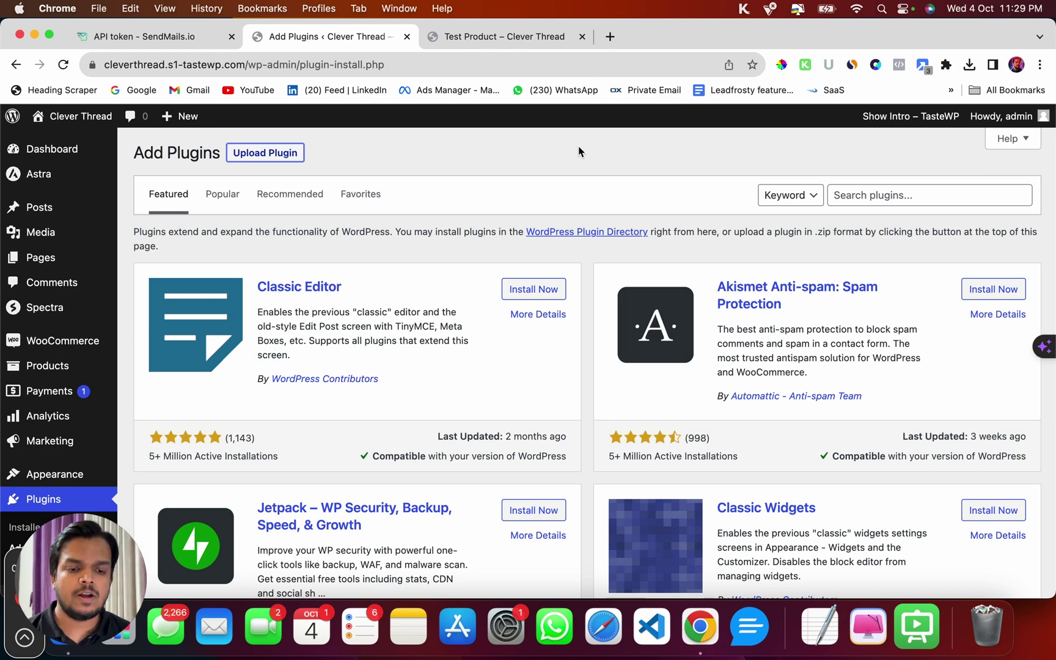
Step: Scroll through the Add Plugins page of featured plugins, then back to the top
scroll(579, 151, down, 3)
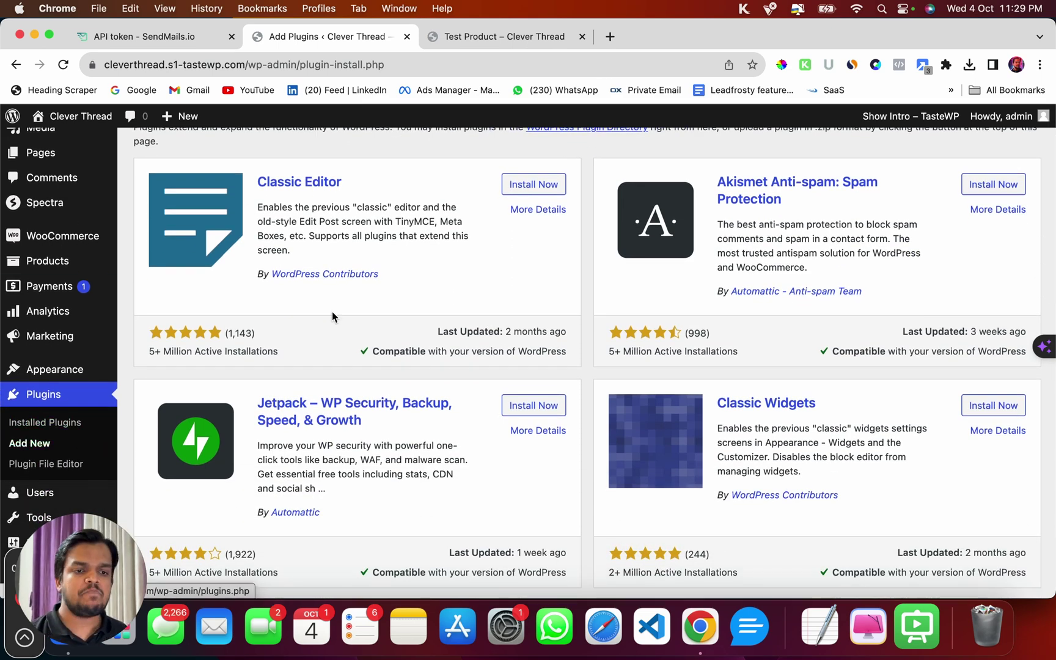
scroll(366, 287, up, 3)
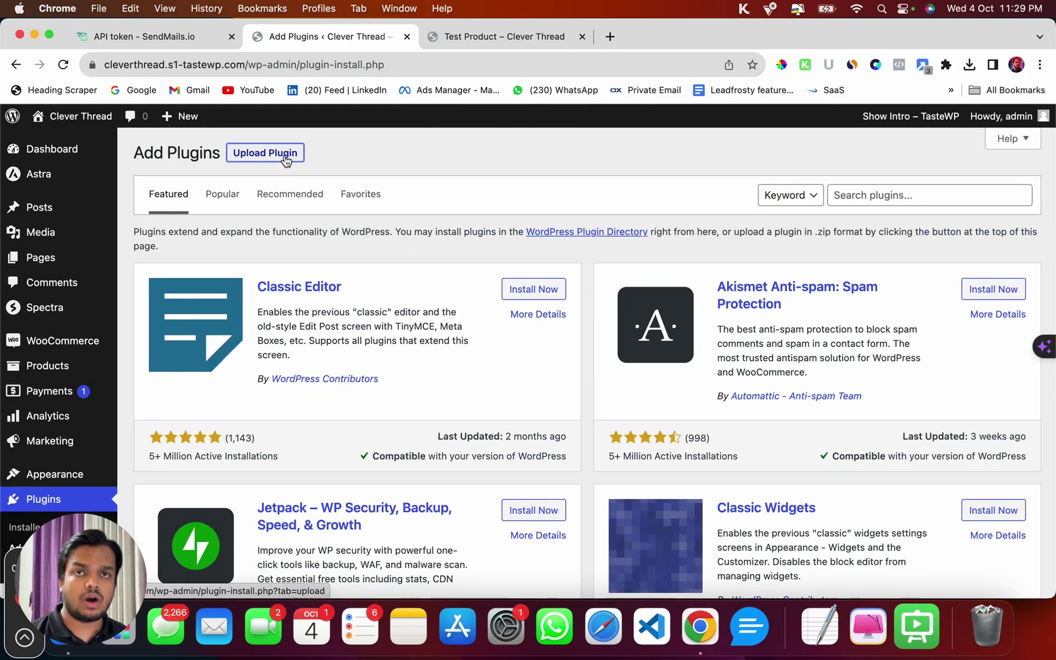
Step: Upload sendmails-woocommerce-addon.zip from Downloads, install it, and activate it
click(285, 160)
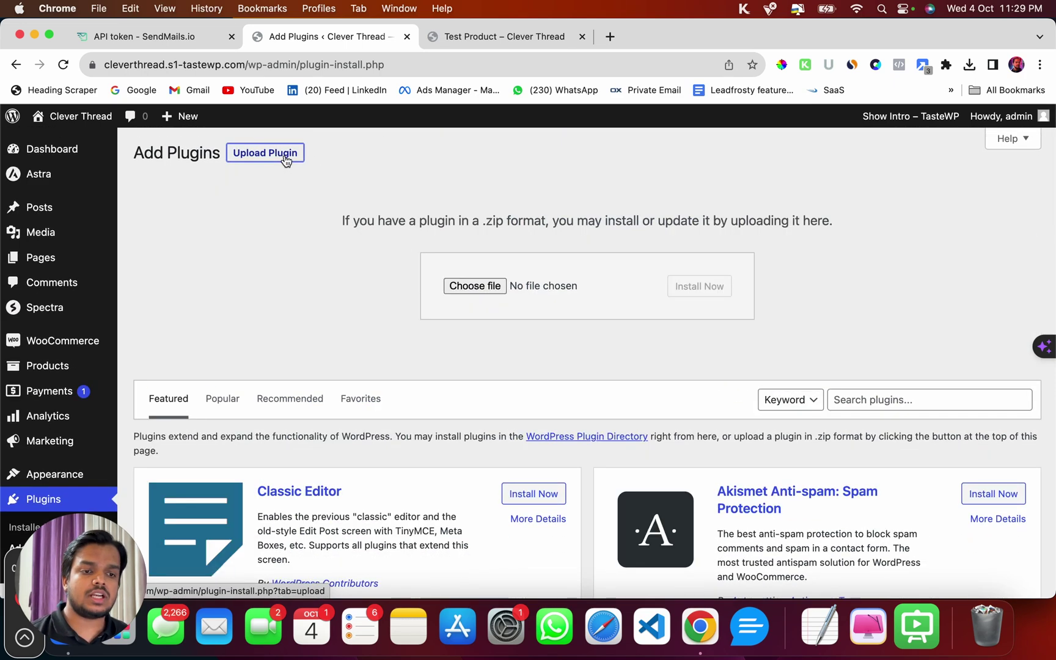
click(488, 286)
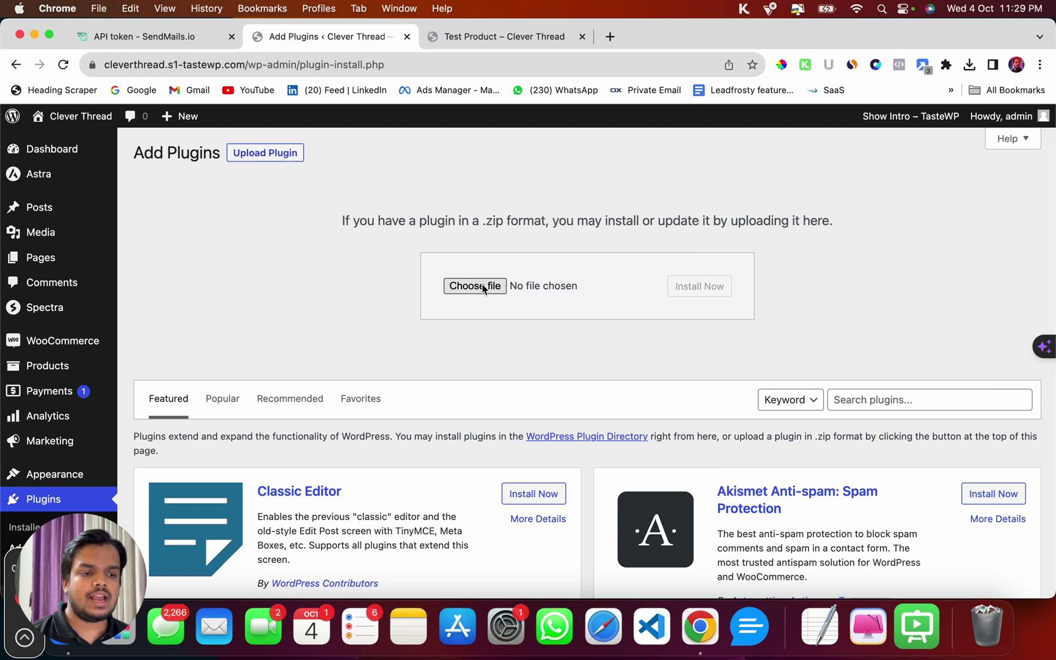
click(484, 248)
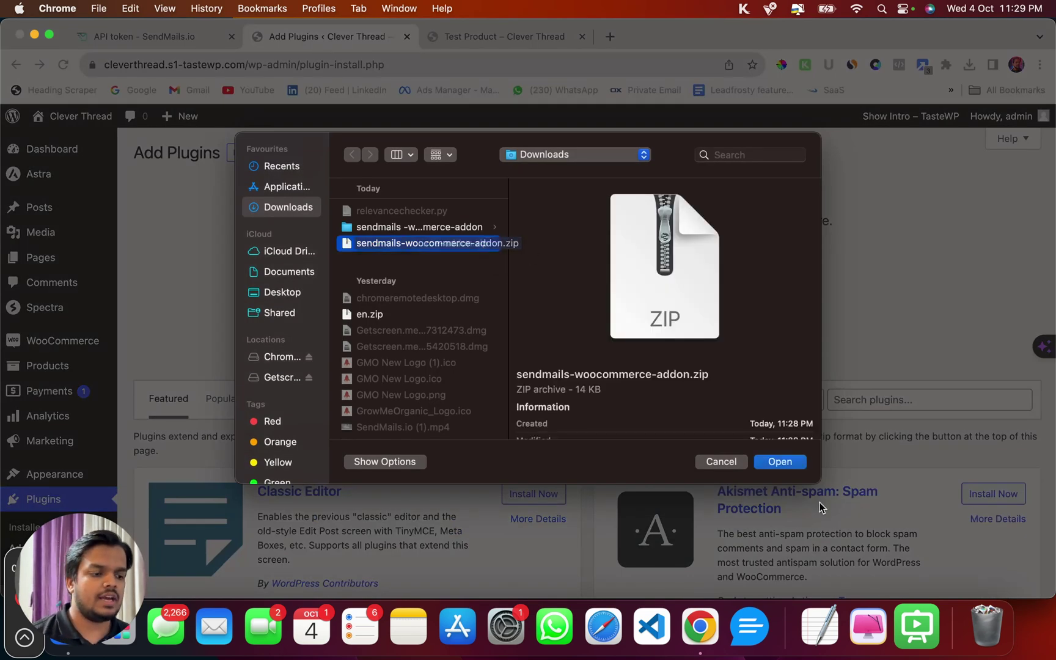
click(780, 461)
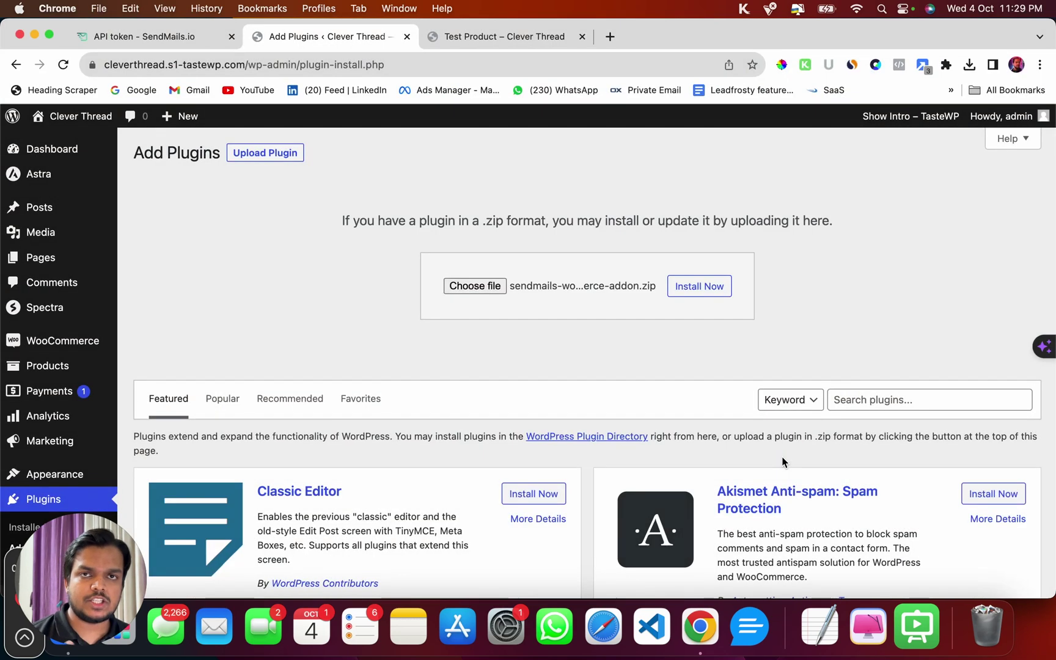
click(707, 287)
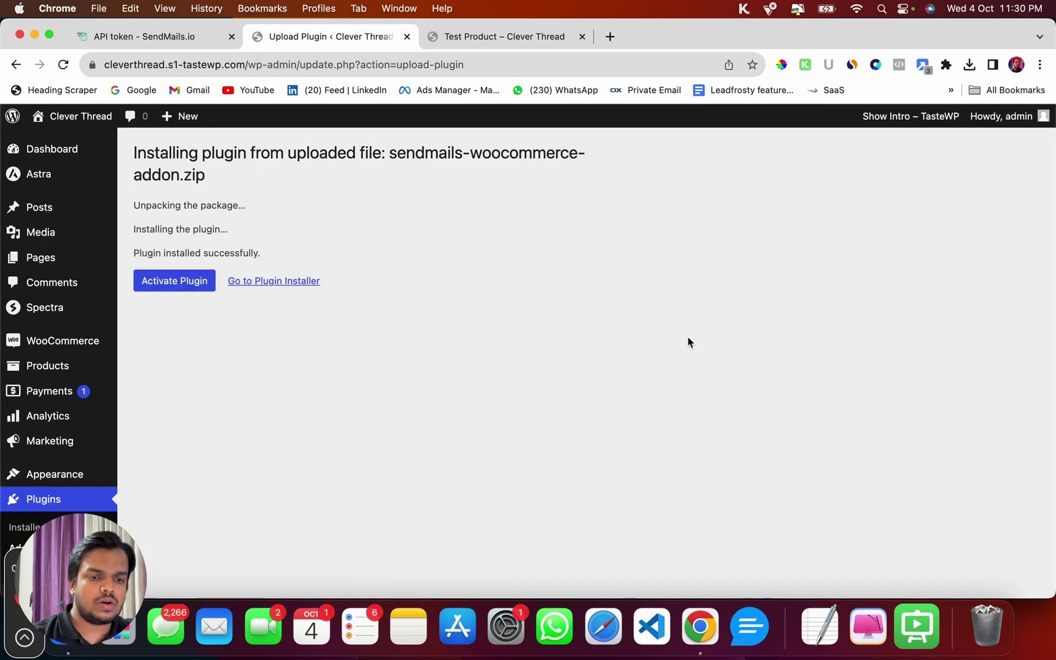
click(152, 288)
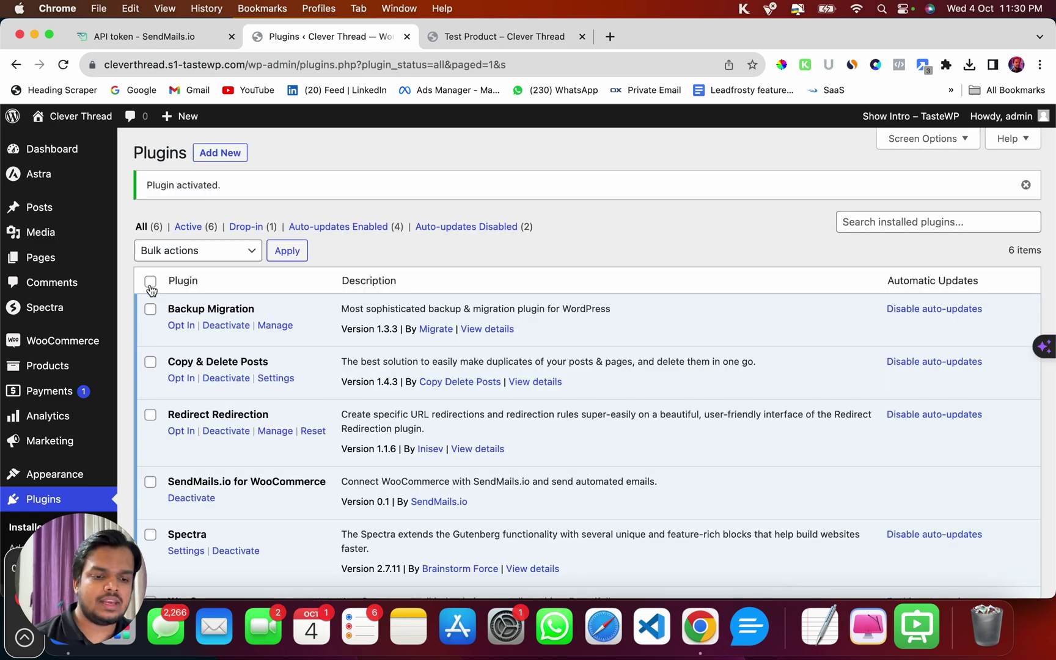
Step: Find SendMails.io for WooCommerce in the Plugins list to confirm it is active
scroll(151, 288, down, 5)
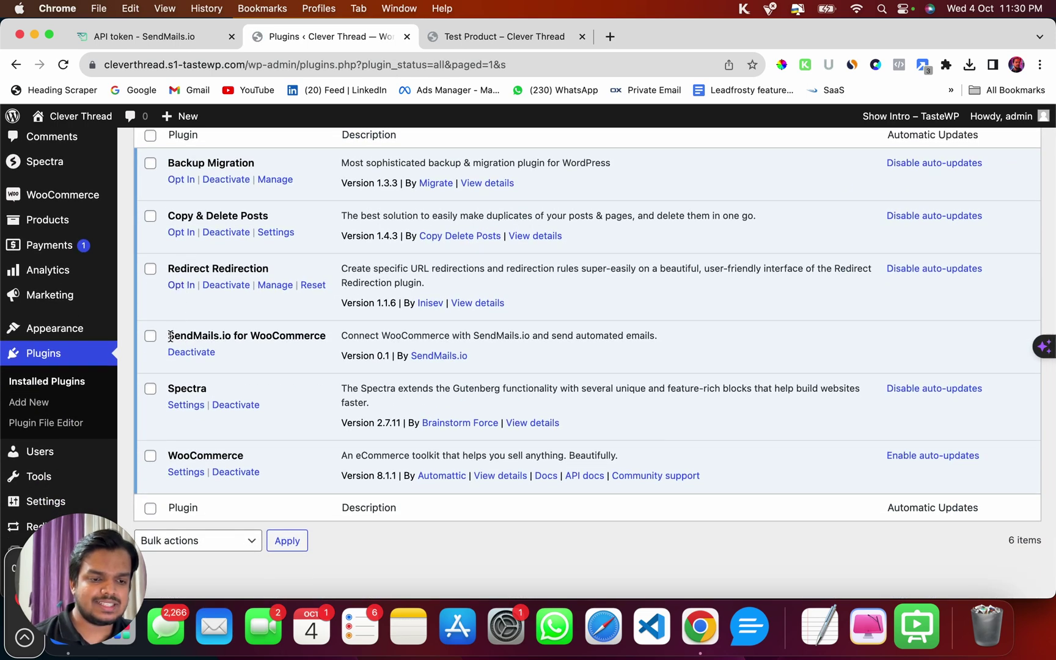
drag(170, 335, 321, 340)
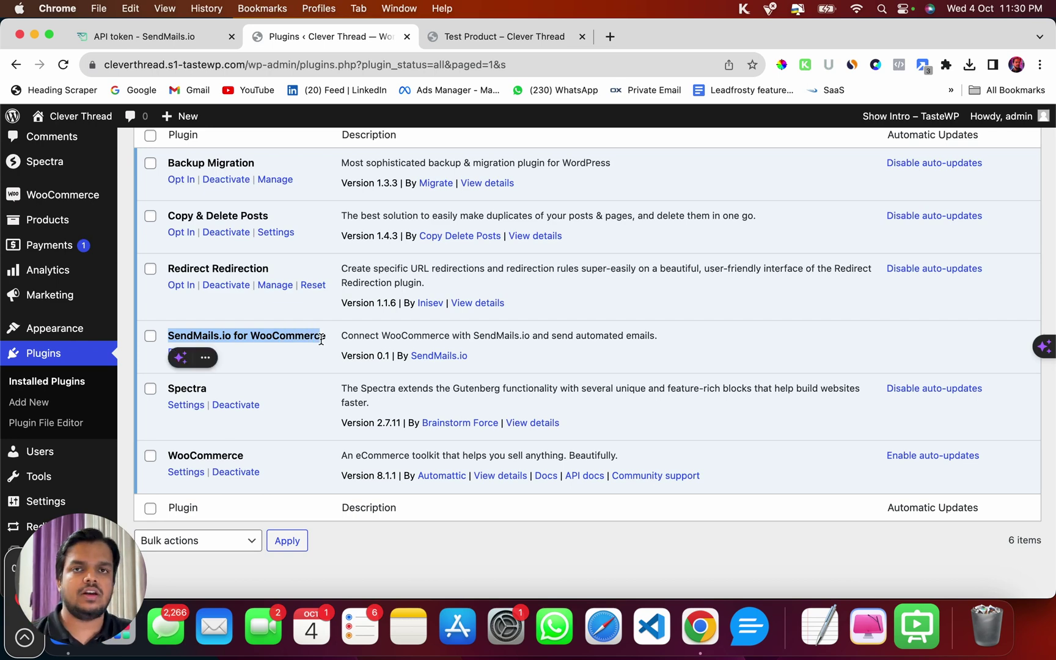
click(330, 327)
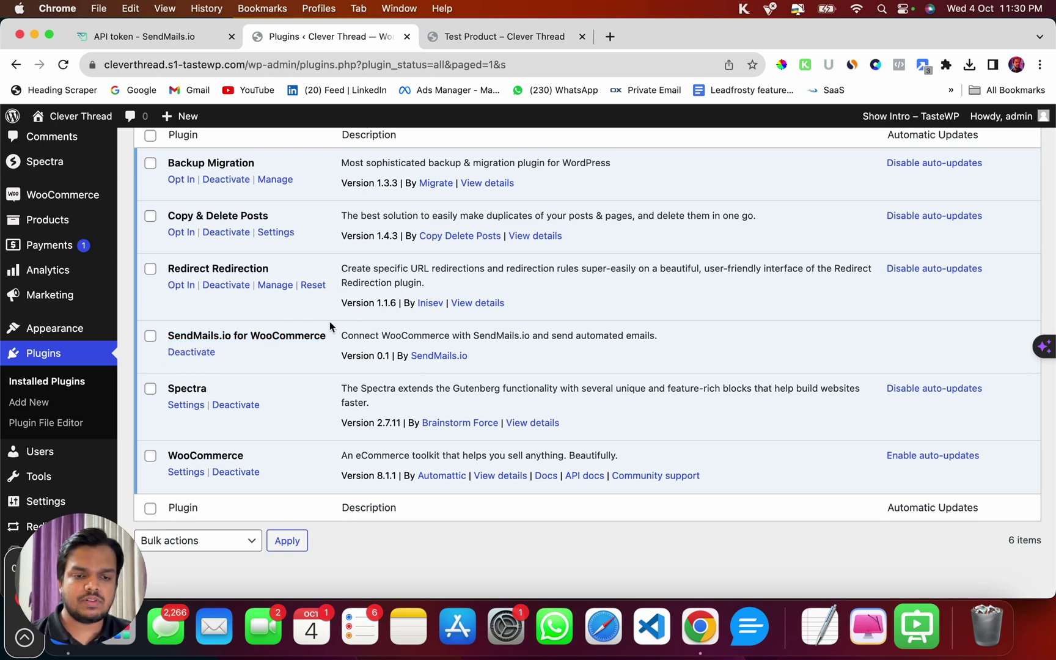
scroll(330, 324, up, 2)
Step: Open the SendMails.io tab in WooCommerce Settings, then go to the SendMails.io API token page
mouse_move(85, 250)
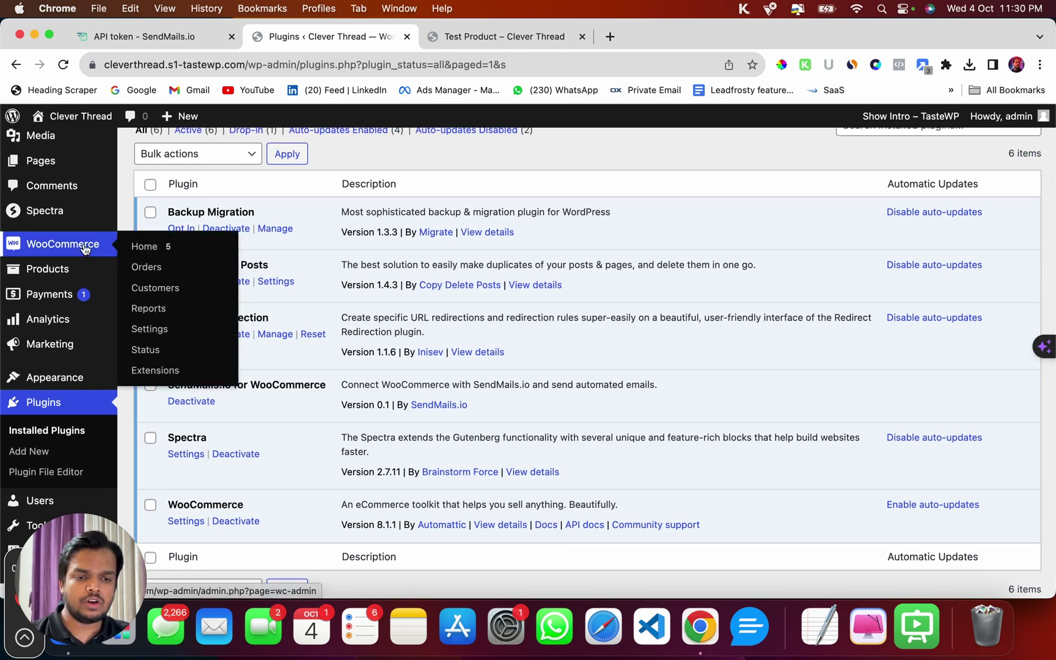
click(147, 330)
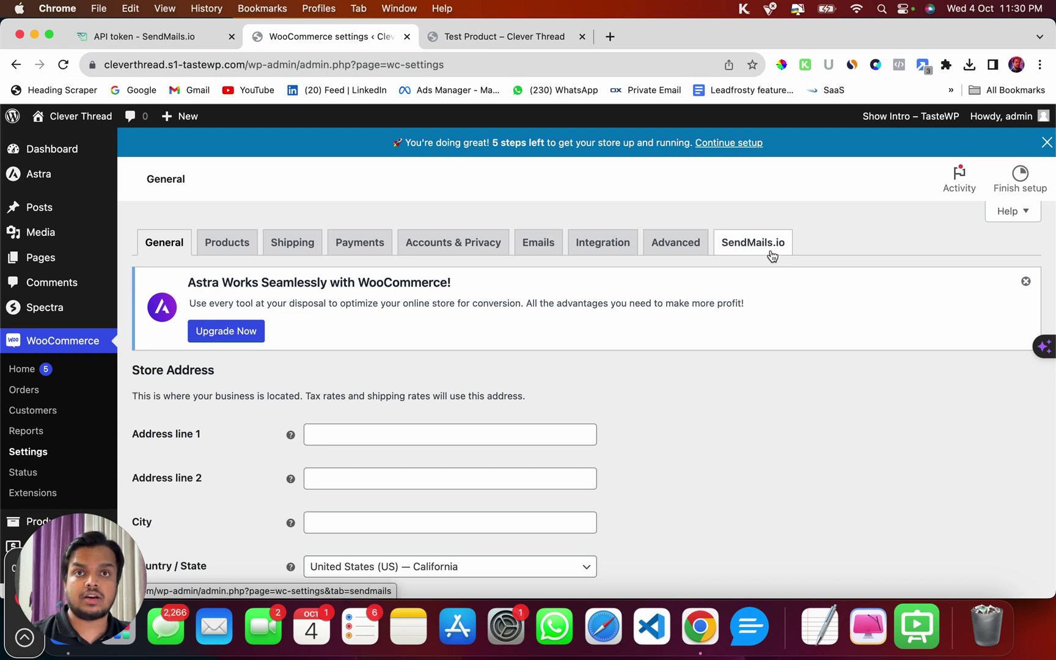
click(772, 256)
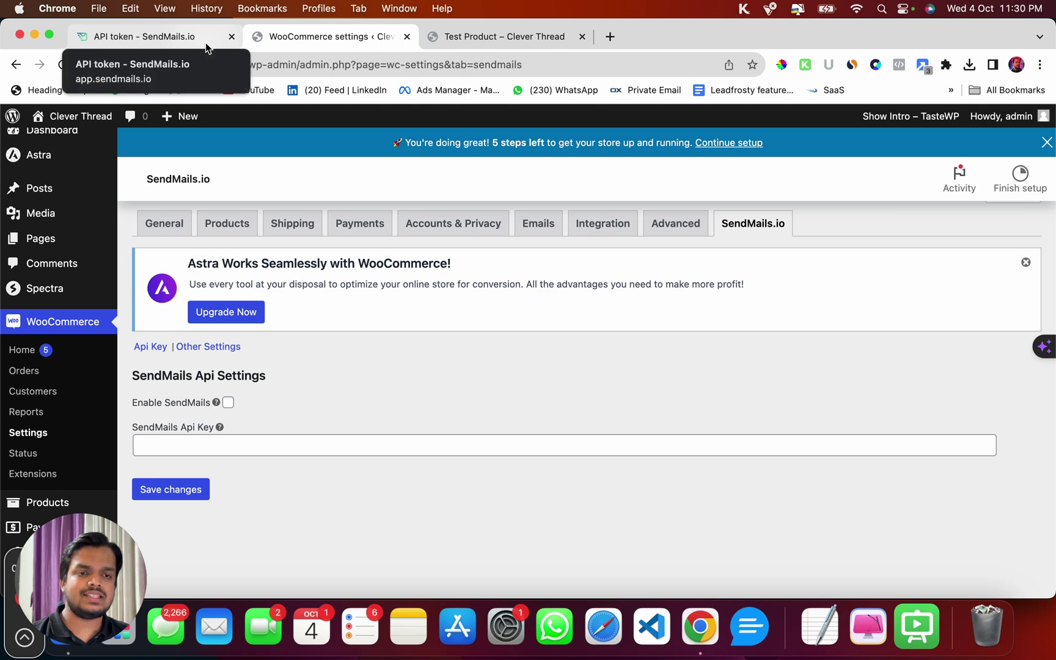
click(206, 46)
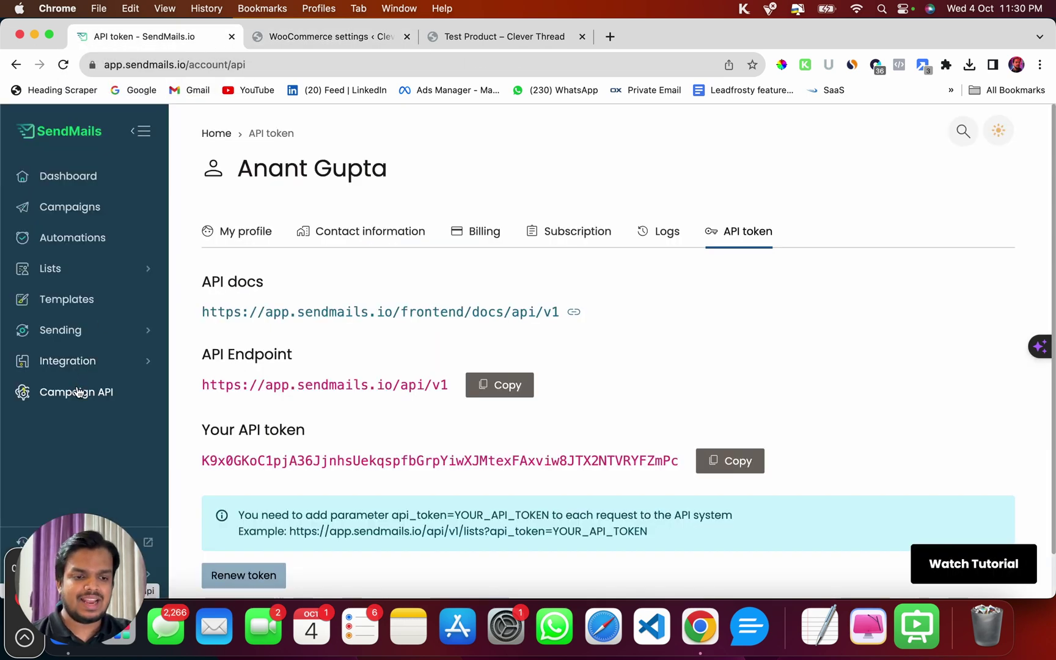
Step: Select the SendMails.io API token and copy it to the clipboard
drag(200, 463, 673, 468)
click(712, 462)
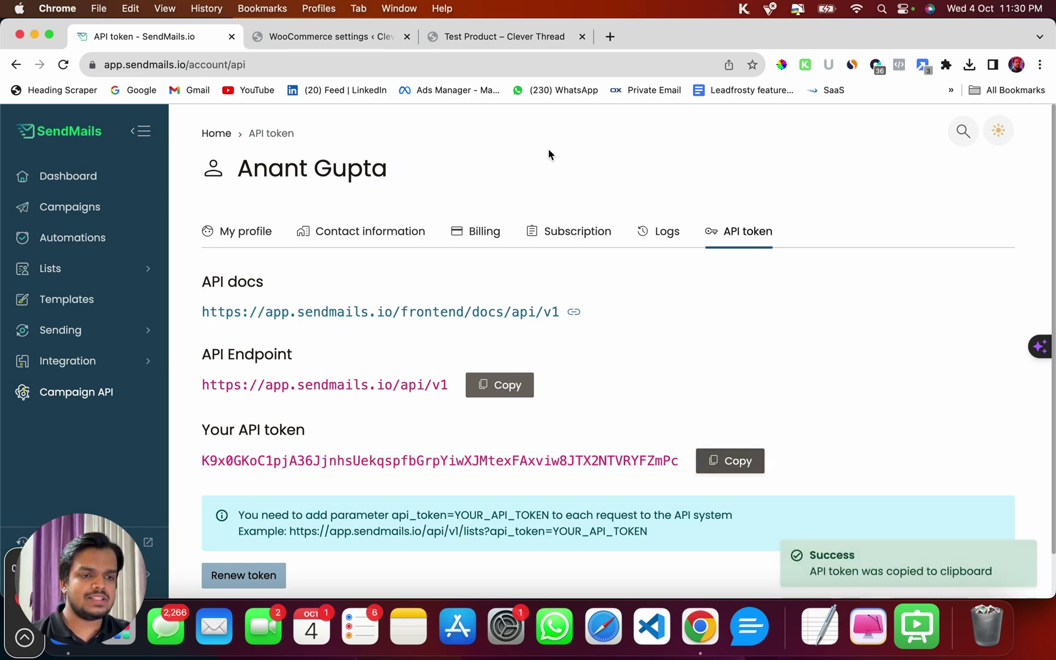
Step: Enable SendMails, paste the token into SendMails Api Key, and save the changes
click(352, 38)
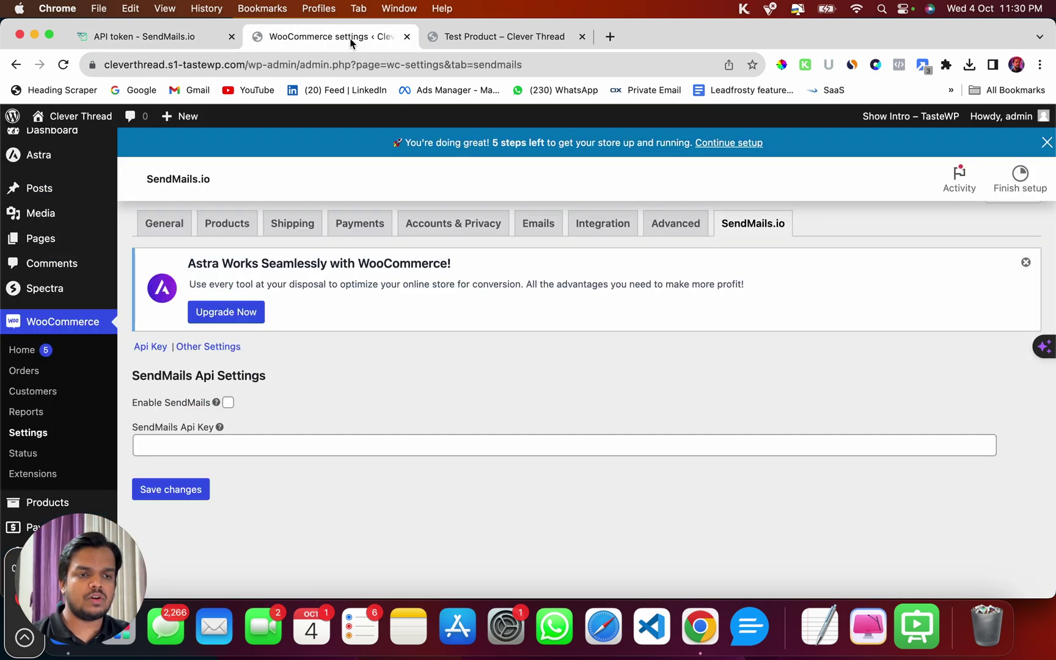
click(229, 403)
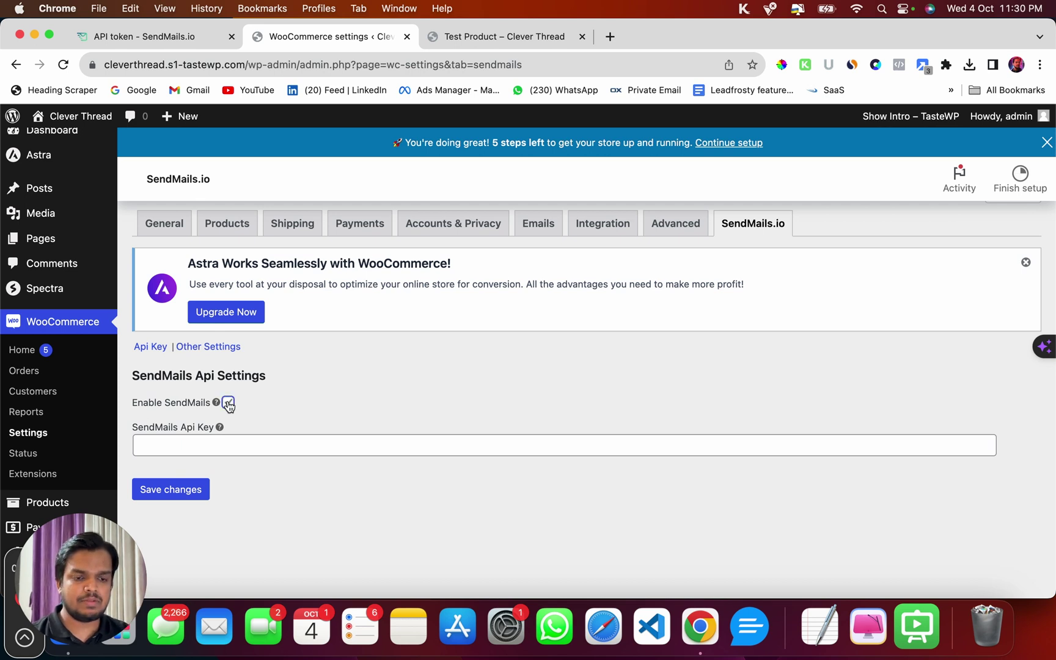
click(222, 446)
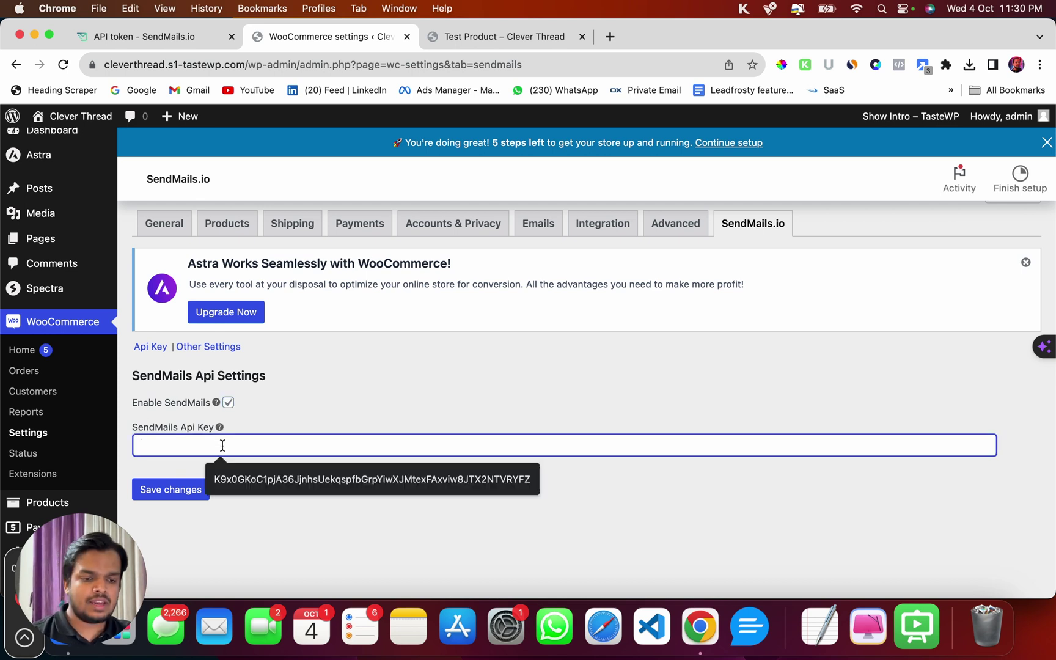
key(super+v)
click(179, 492)
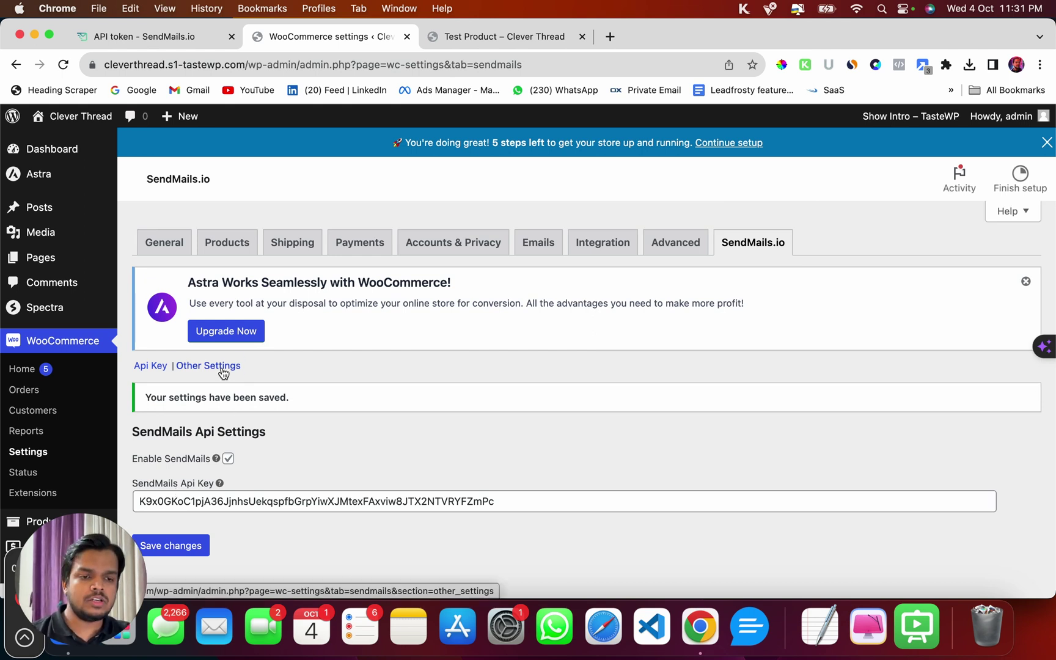
click(223, 367)
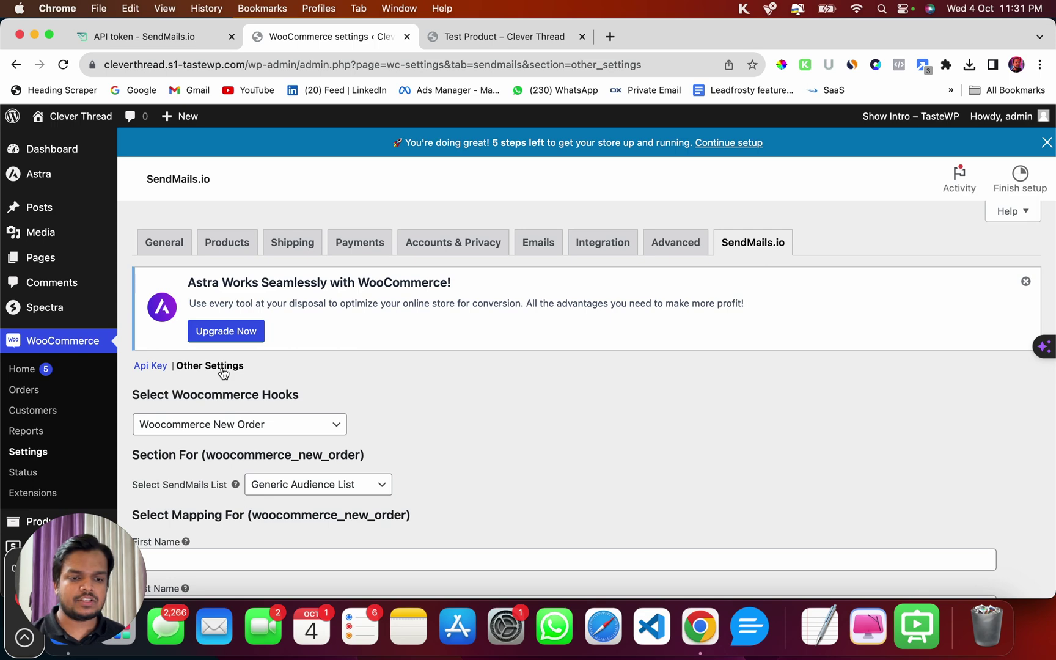
Step: Check the Select Woocommerce Hooks options and keep Woocommerce New Order as the hook
scroll(223, 373, down, 3)
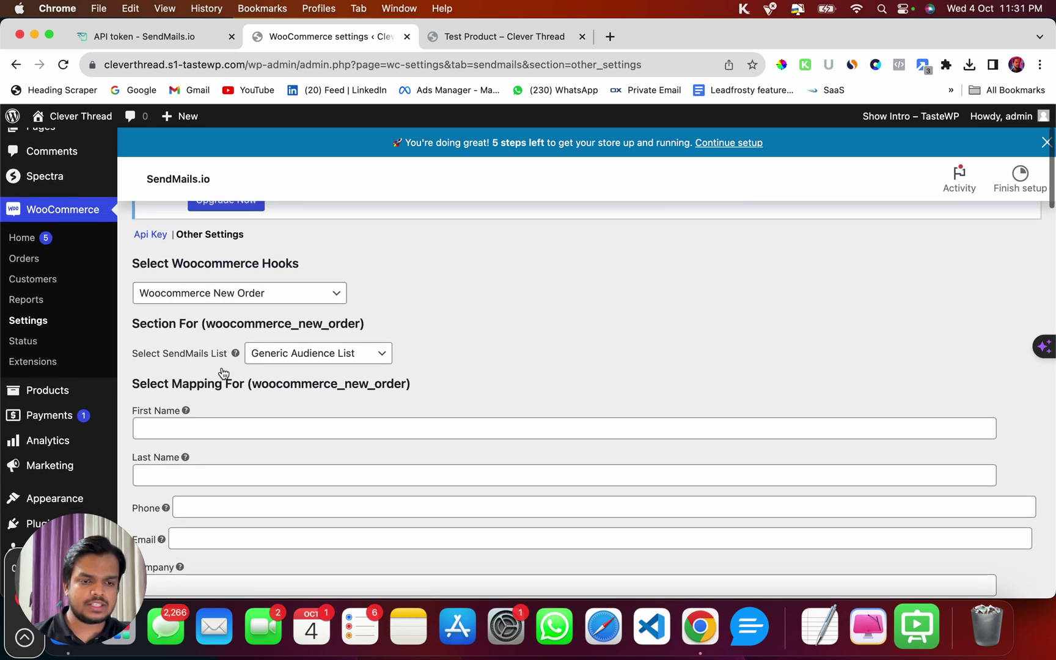
click(277, 293)
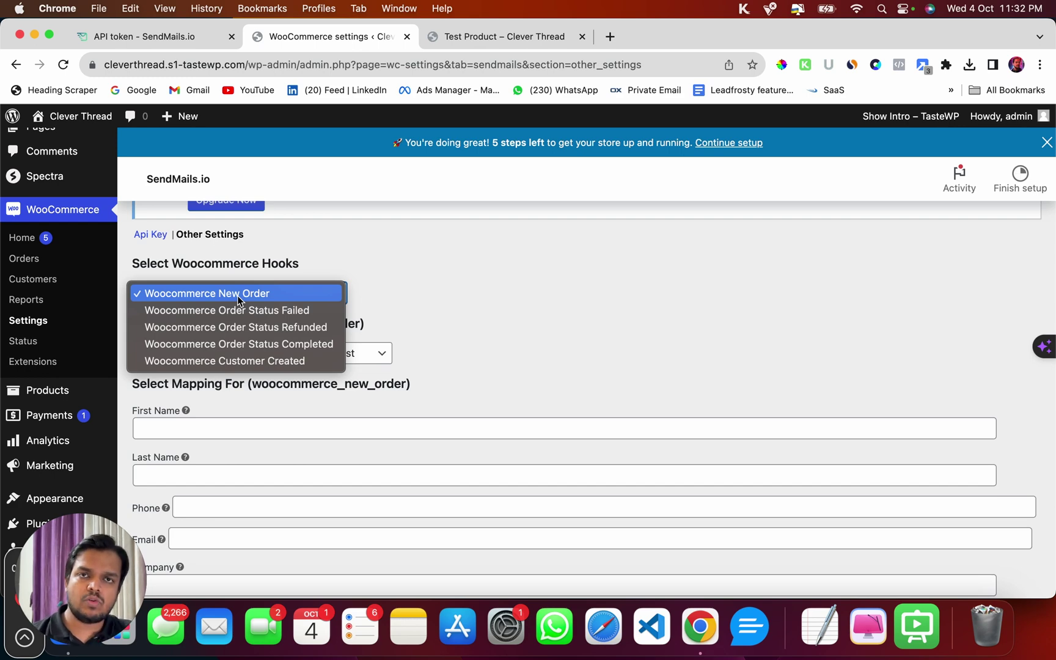
click(462, 324)
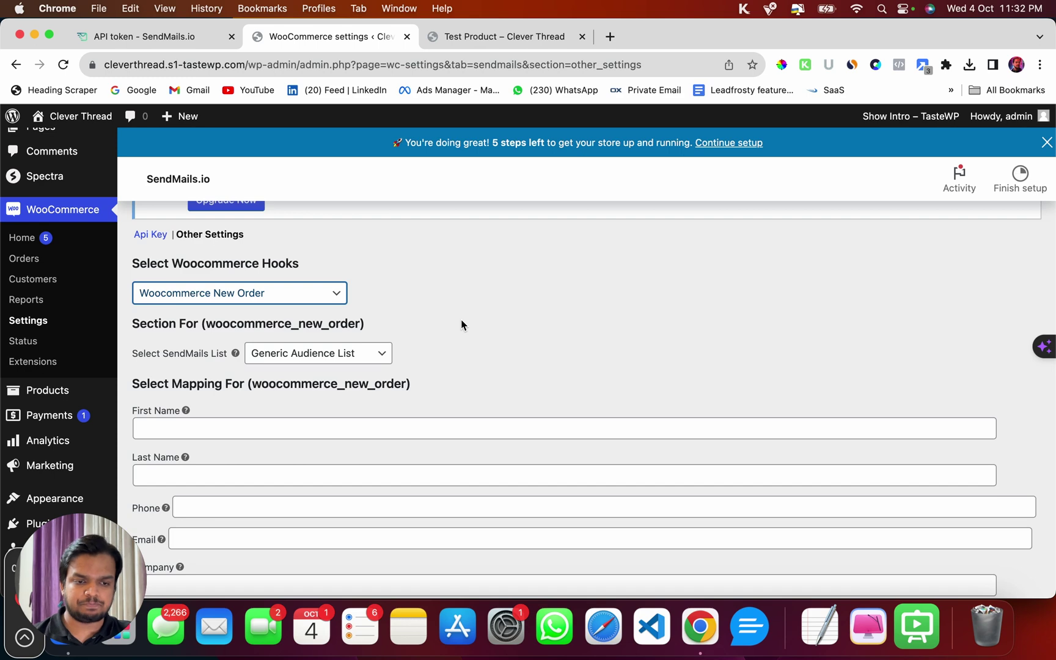
Step: Review the Select SendMails List options, keep Generic Audience List, then expand Lists in SendMails.io
scroll(462, 323, down, 2)
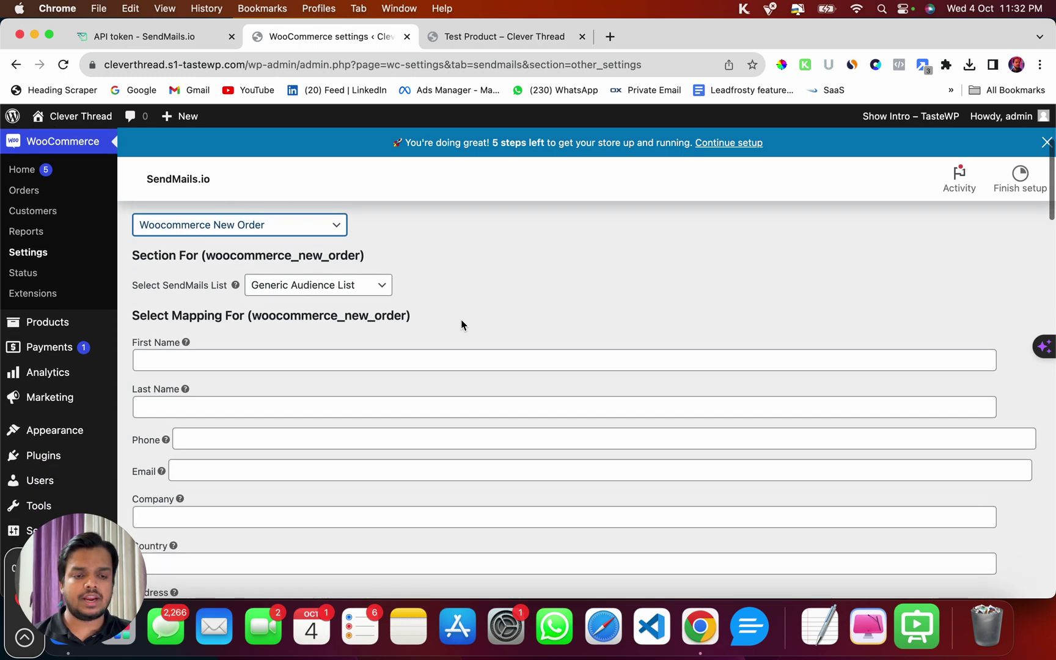
click(330, 282)
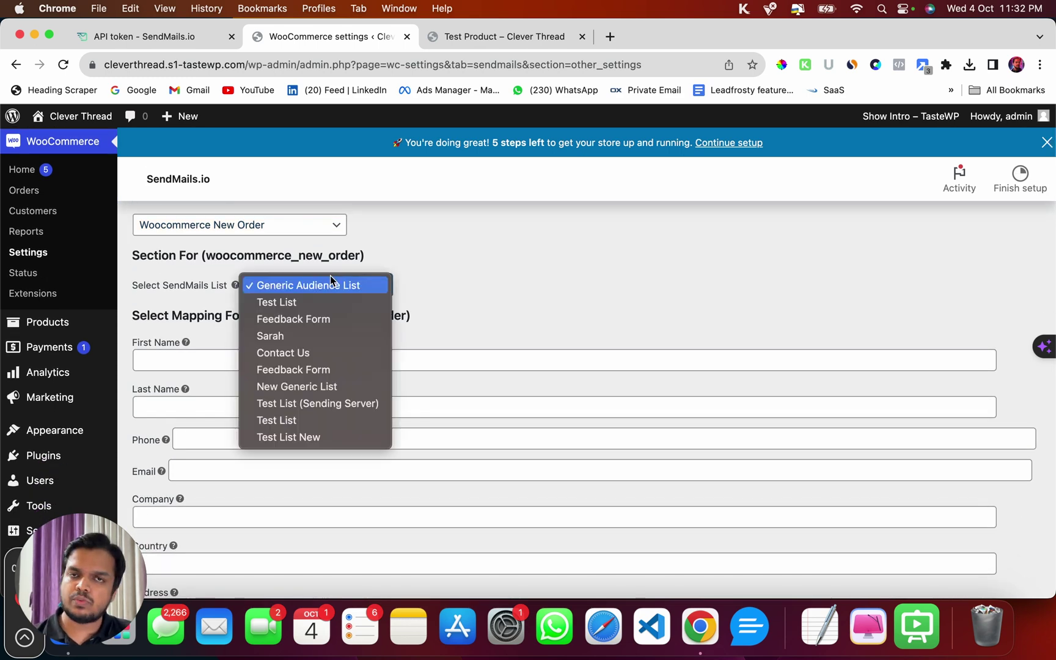
click(183, 28)
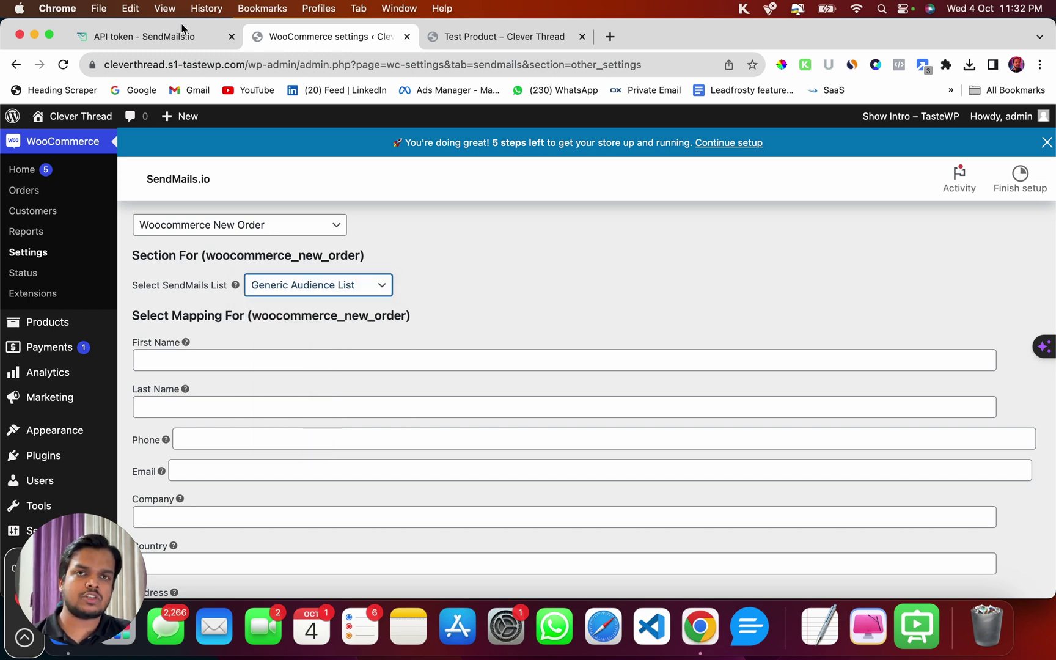
click(302, 284)
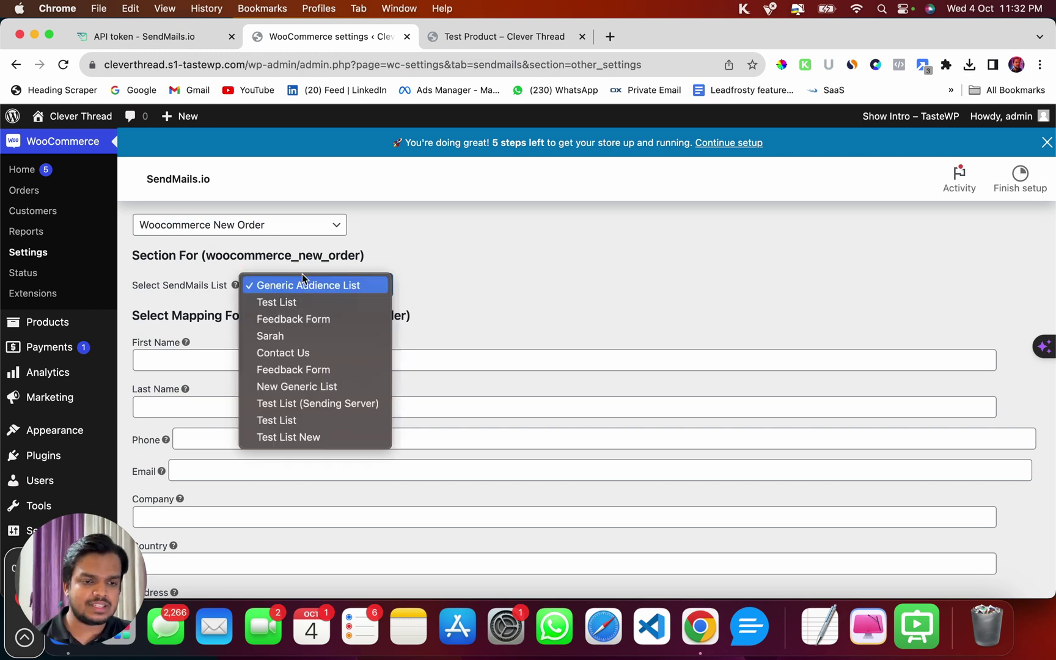
click(189, 31)
click(189, 30)
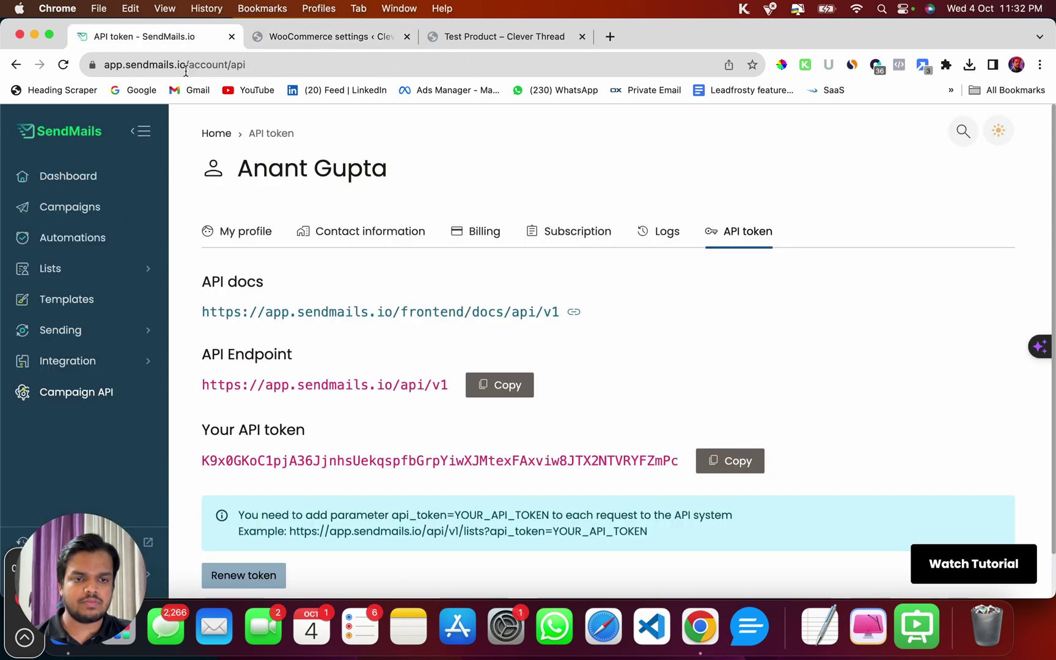
click(61, 269)
Step: Open the SendMails.io My lists page, scroll through every list, then return to WooCommerce settings
click(58, 330)
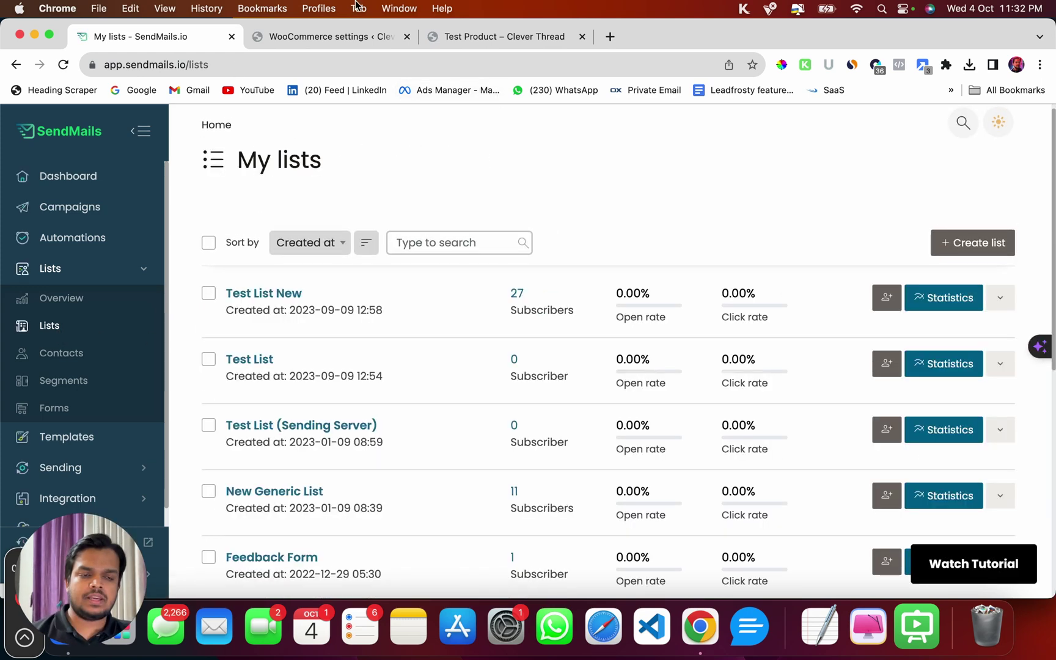
scroll(313, 335, down, 2)
scroll(272, 245, down, 2)
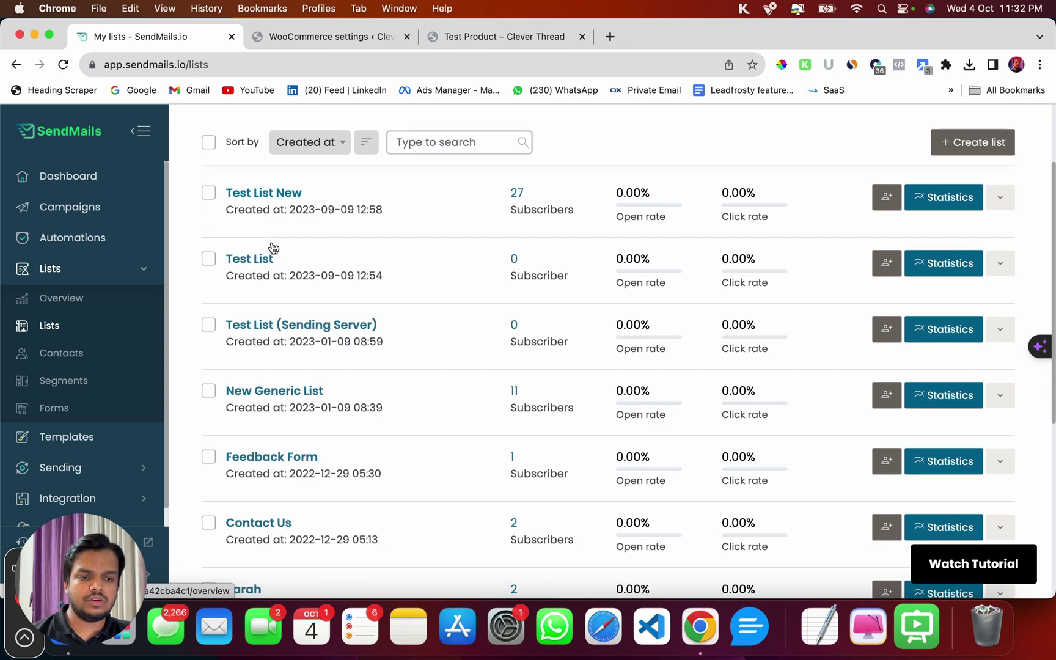
scroll(267, 385, down, 4)
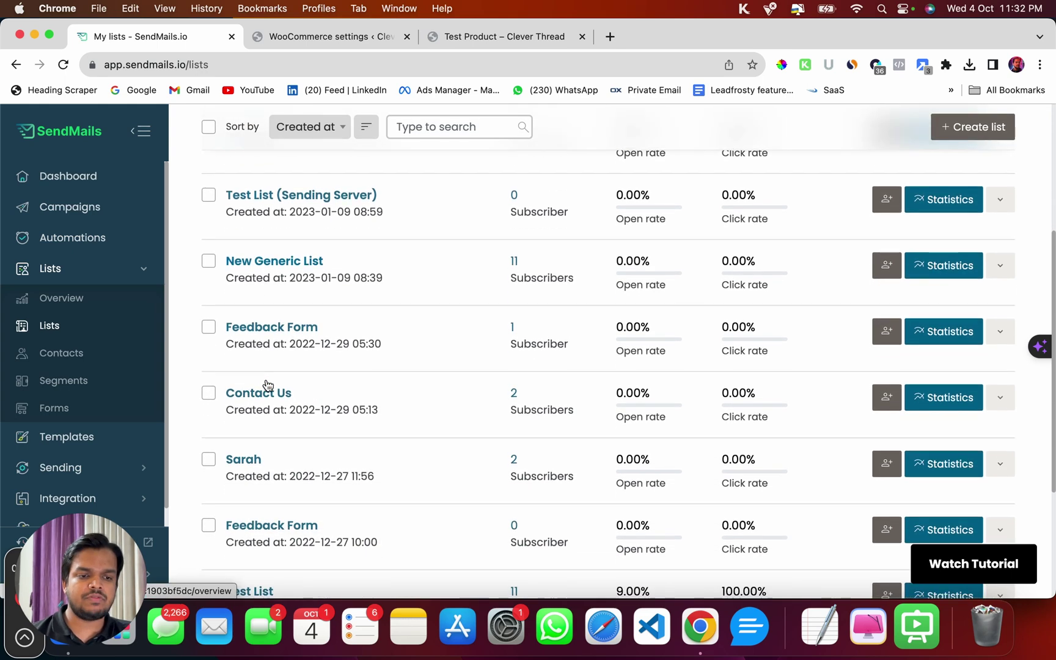
scroll(267, 385, down, 5)
scroll(266, 385, up, 10)
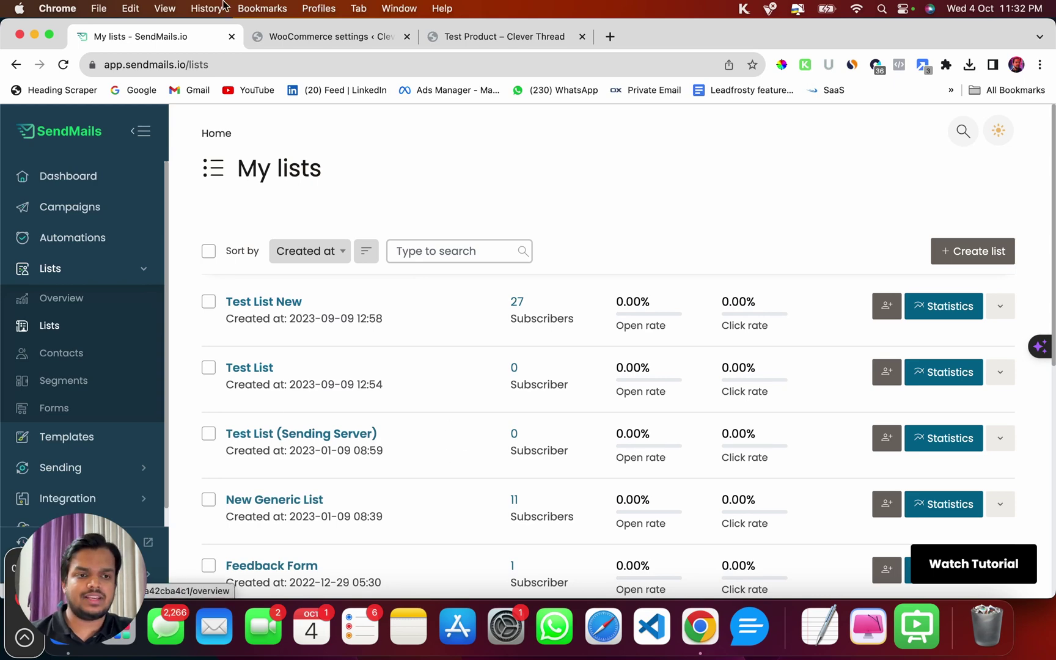
click(302, 43)
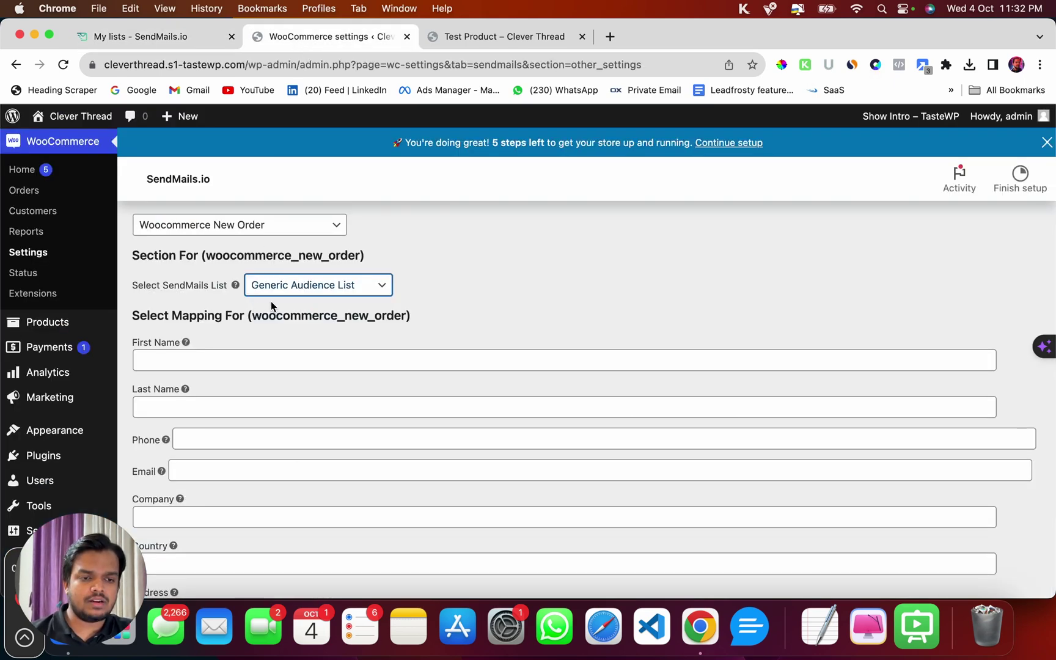
Step: Check the Select SendMails List options unchanged, then switch back to the My lists tab
click(297, 288)
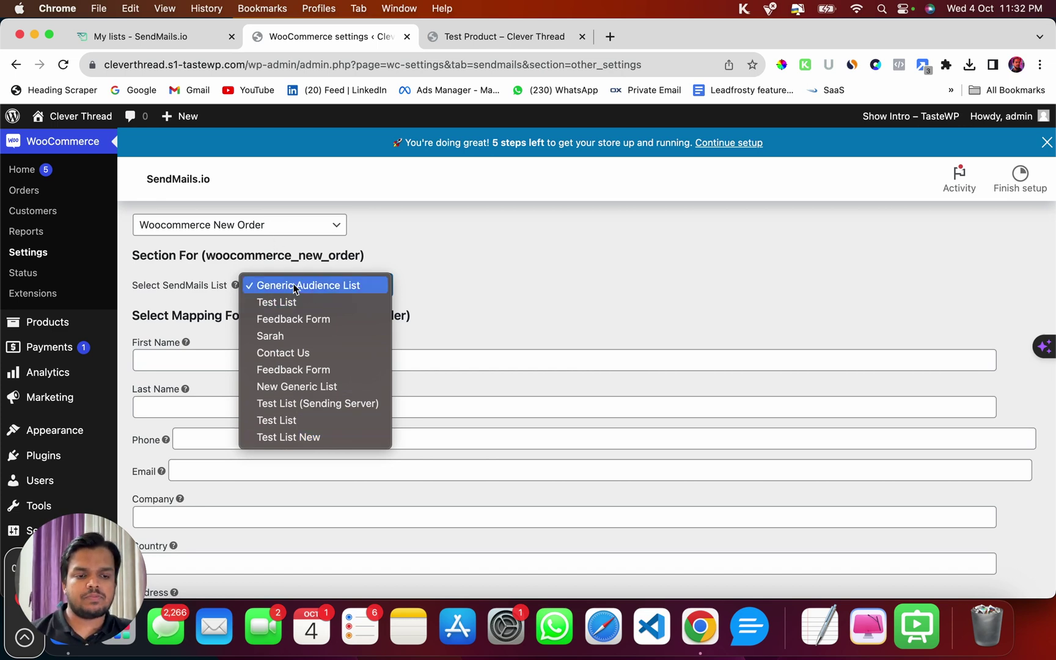
click(147, 38)
click(147, 38)
scroll(414, 401, down, 5)
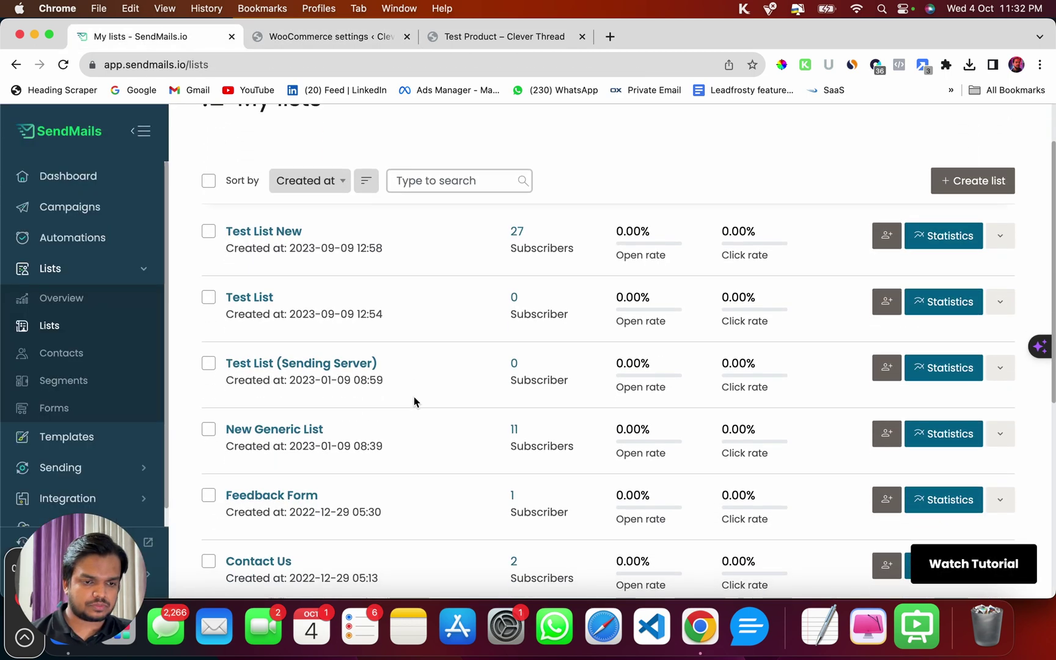
scroll(415, 401, down, 3)
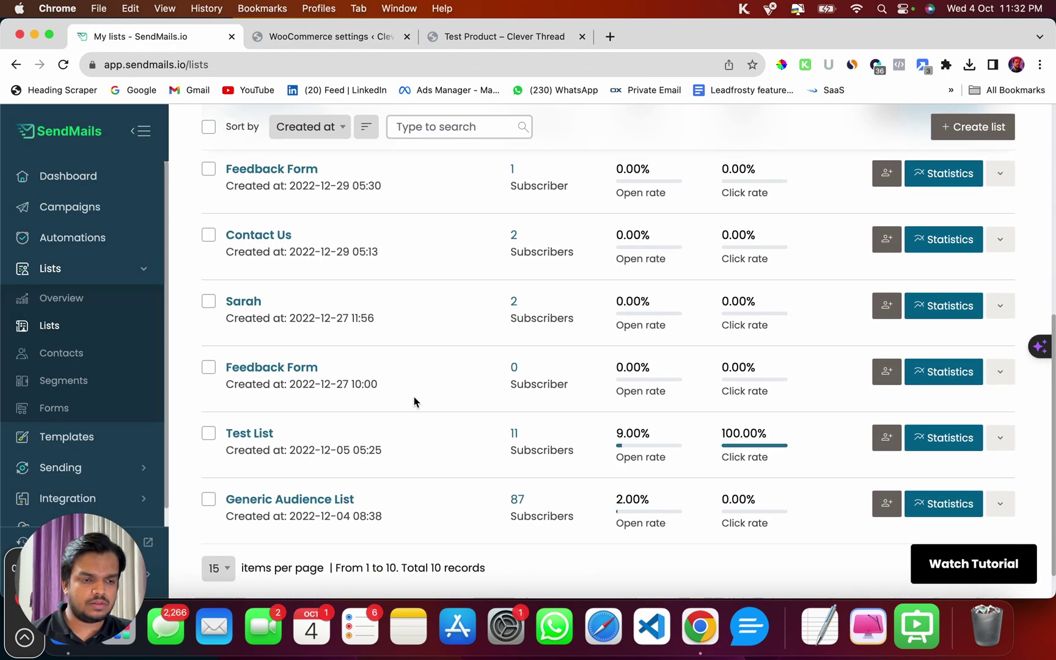
scroll(415, 402, up, 4)
scroll(415, 401, up, 5)
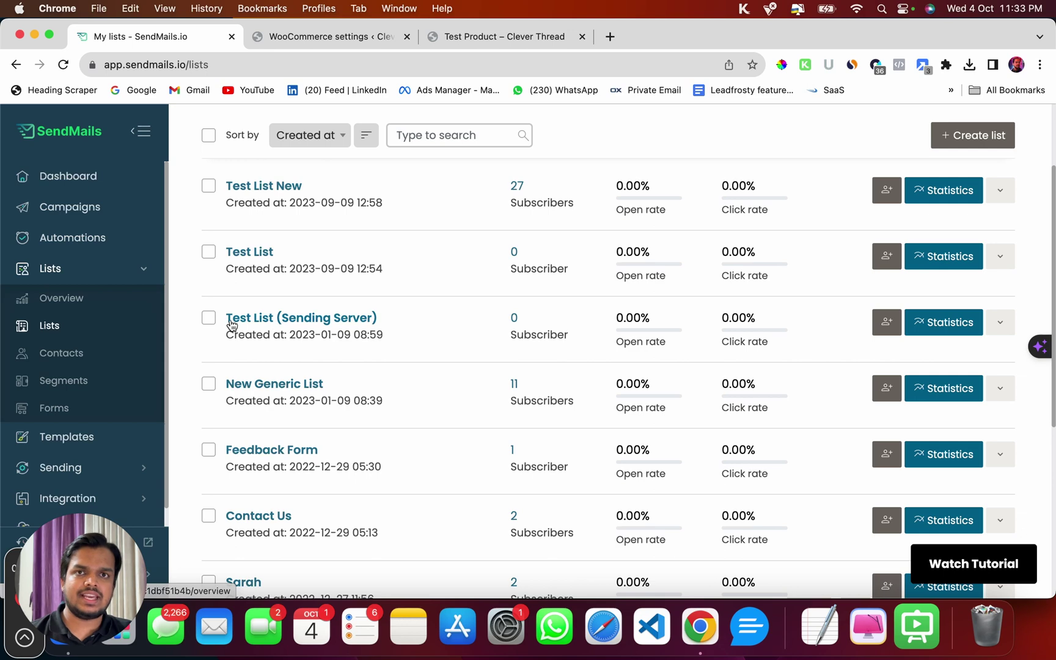
click(323, 35)
Step: Map new orders to Test List (Sending Server) and select the First Name field mapping
click(308, 285)
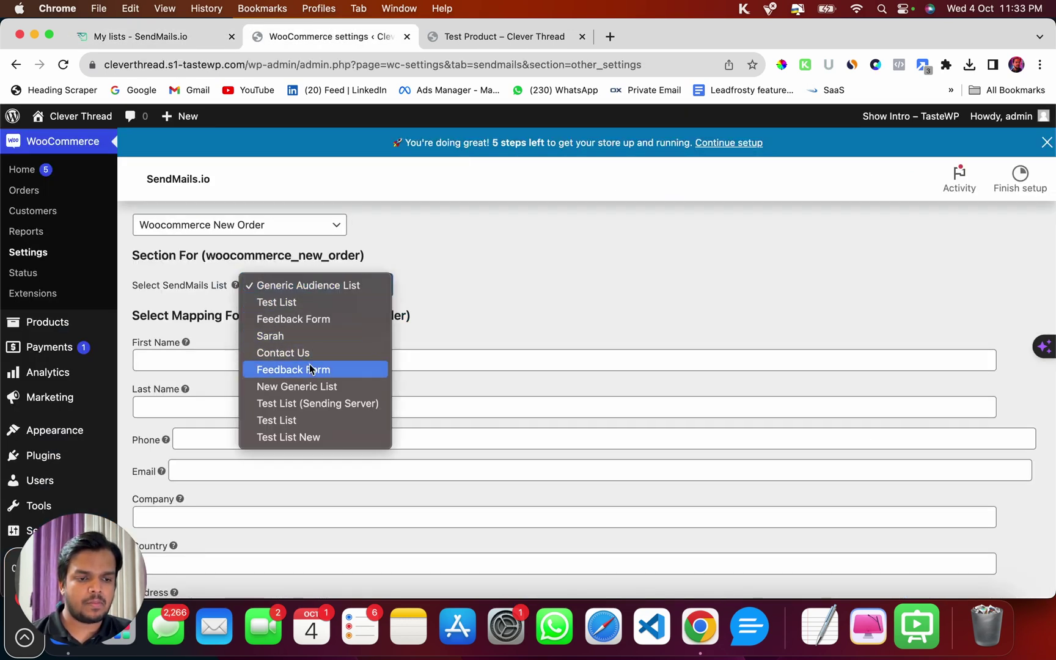
click(319, 403)
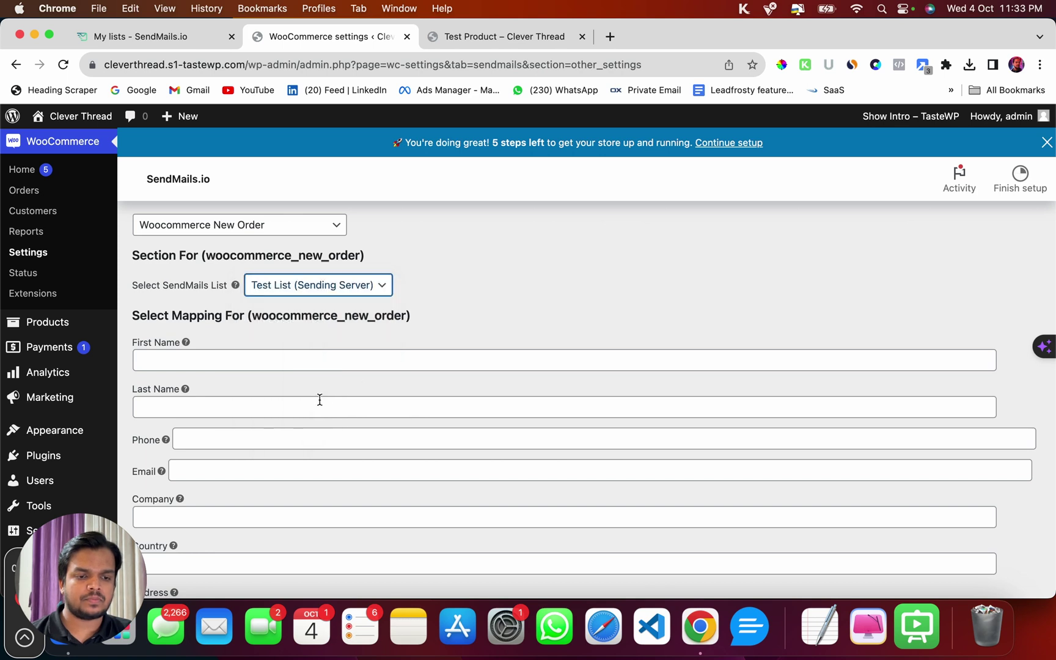
scroll(491, 316, down, 3)
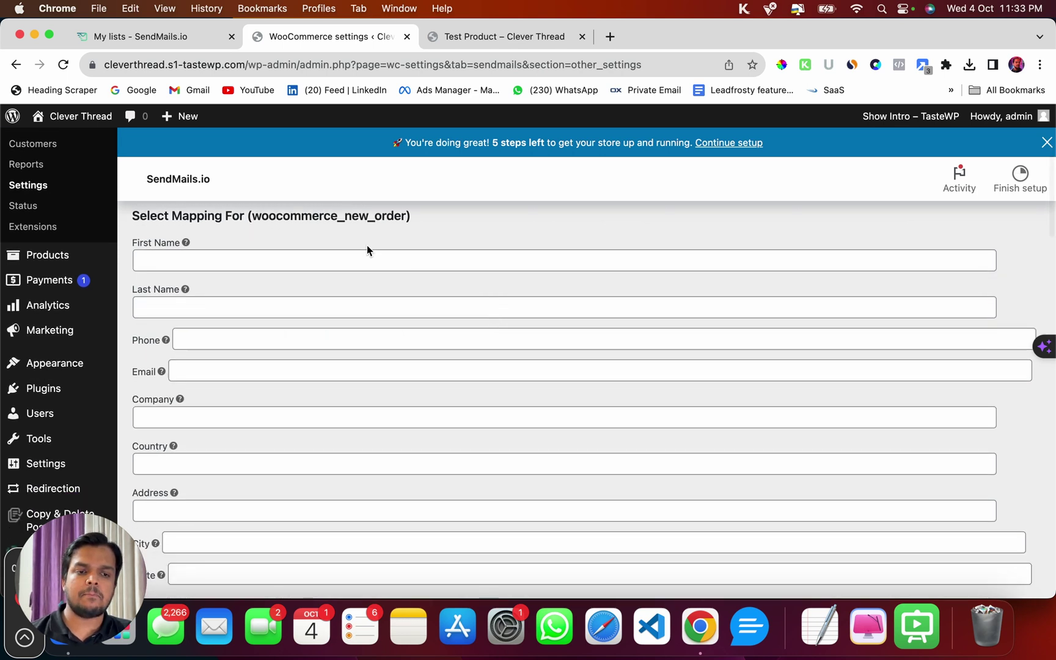
click(176, 261)
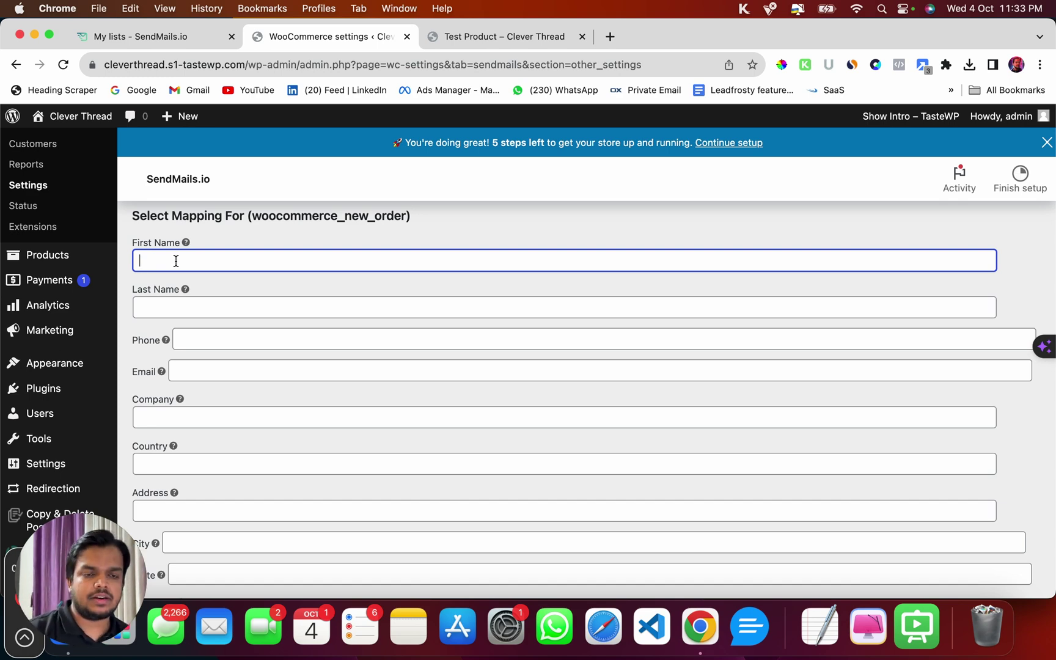
click(126, 37)
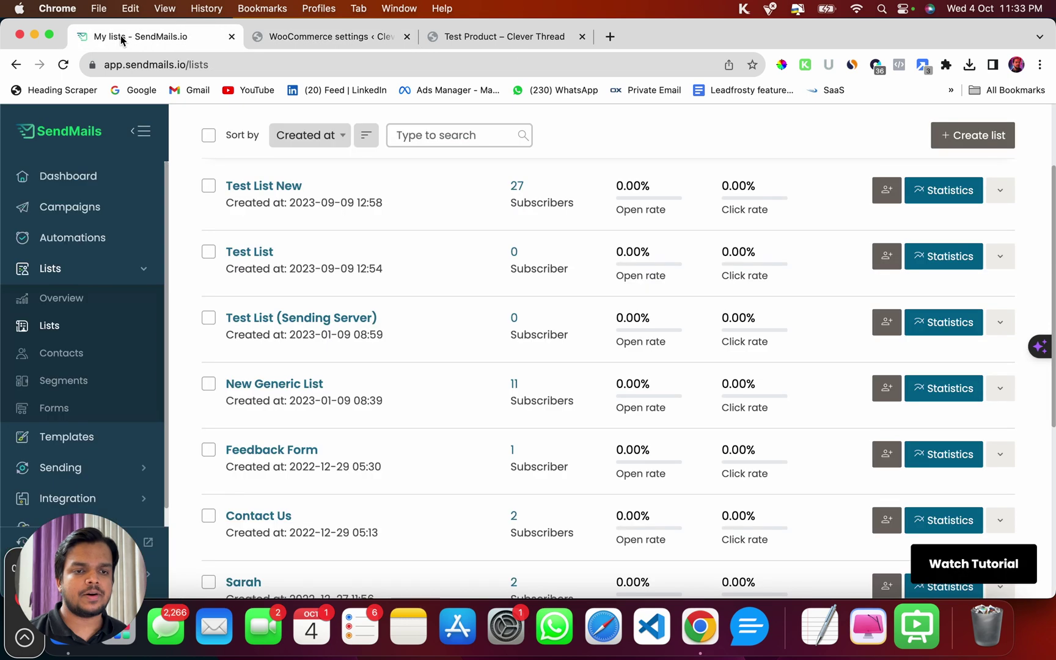
Step: Open the Test List (Sending Server) overview, which has 0 subscribers, and go to its list fields
click(249, 315)
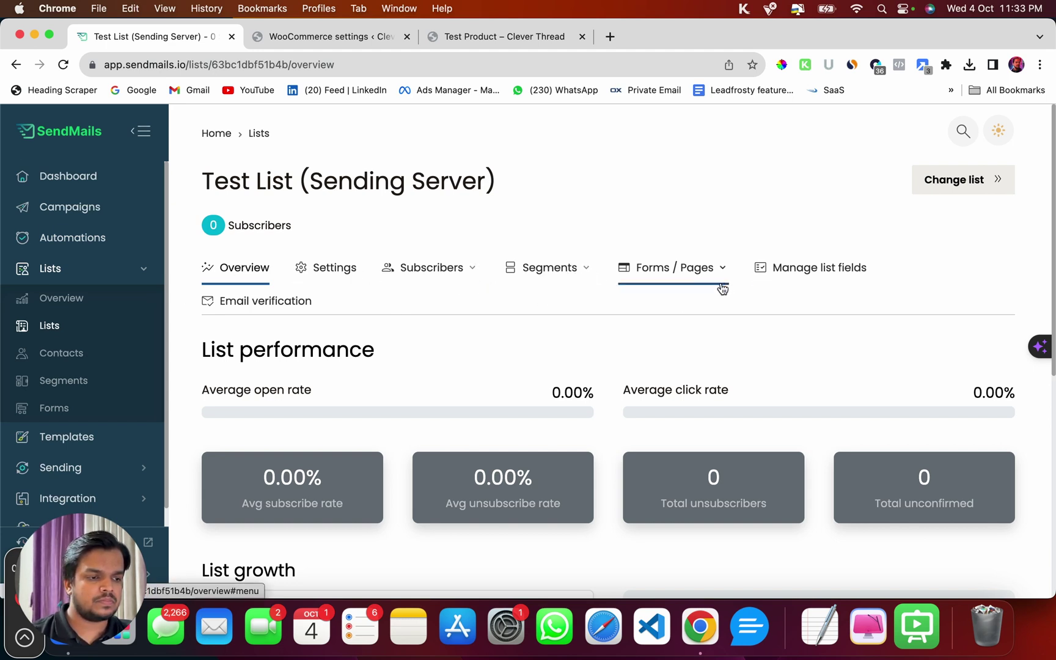
click(809, 267)
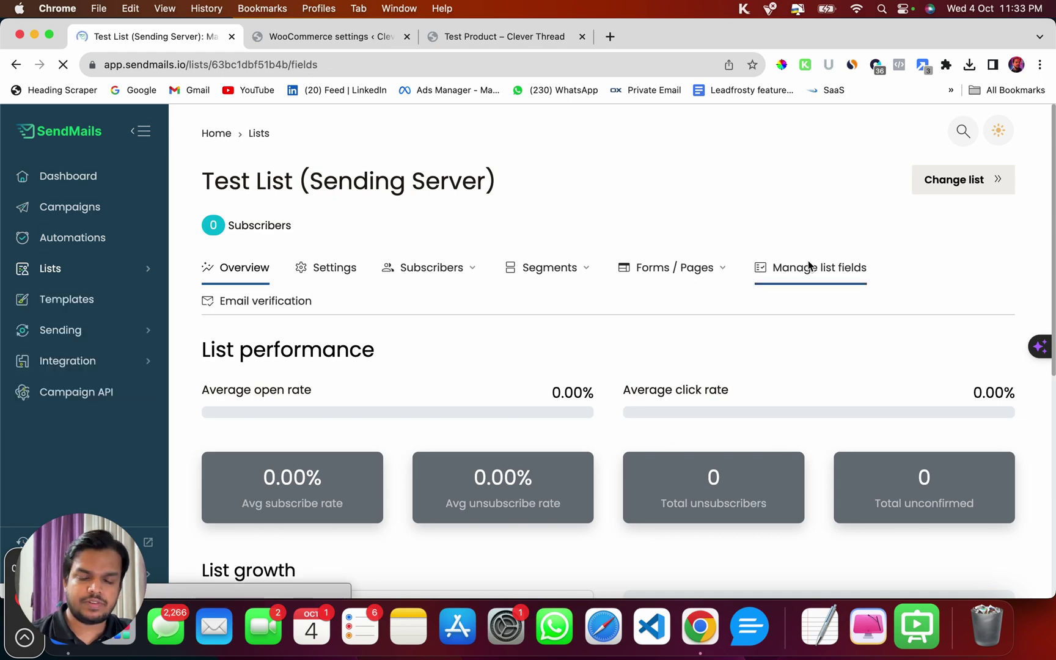
Step: Copy the FIRST_NAME tag from the list fields into the First Name mapping
scroll(766, 424, down, 5)
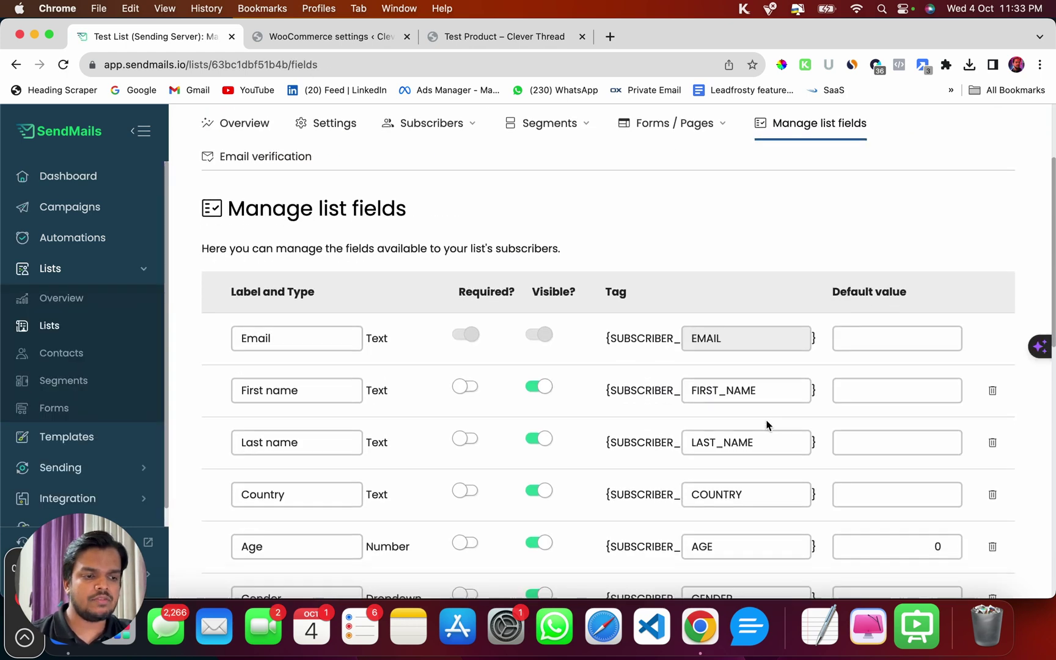
drag(687, 294, 738, 294)
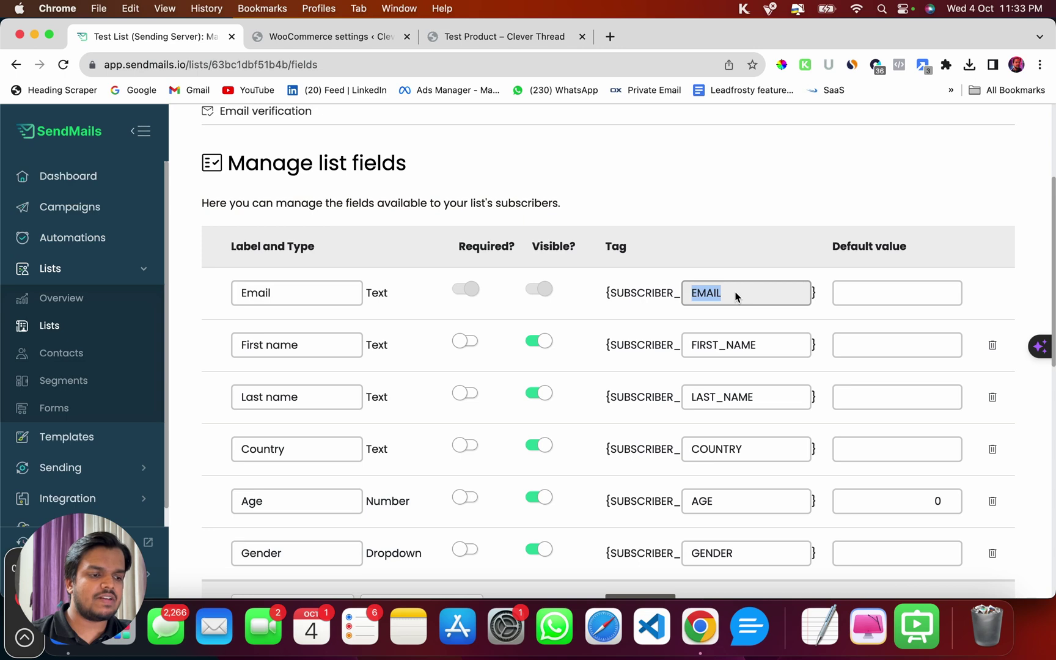
drag(686, 344, 770, 346)
key(super+c)
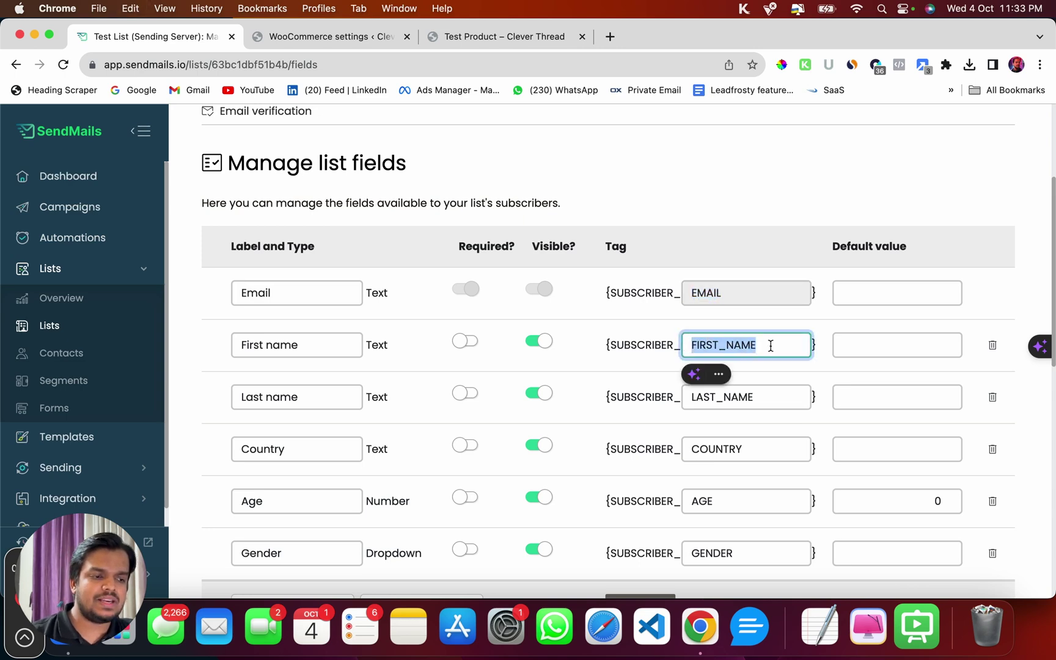
click(328, 40)
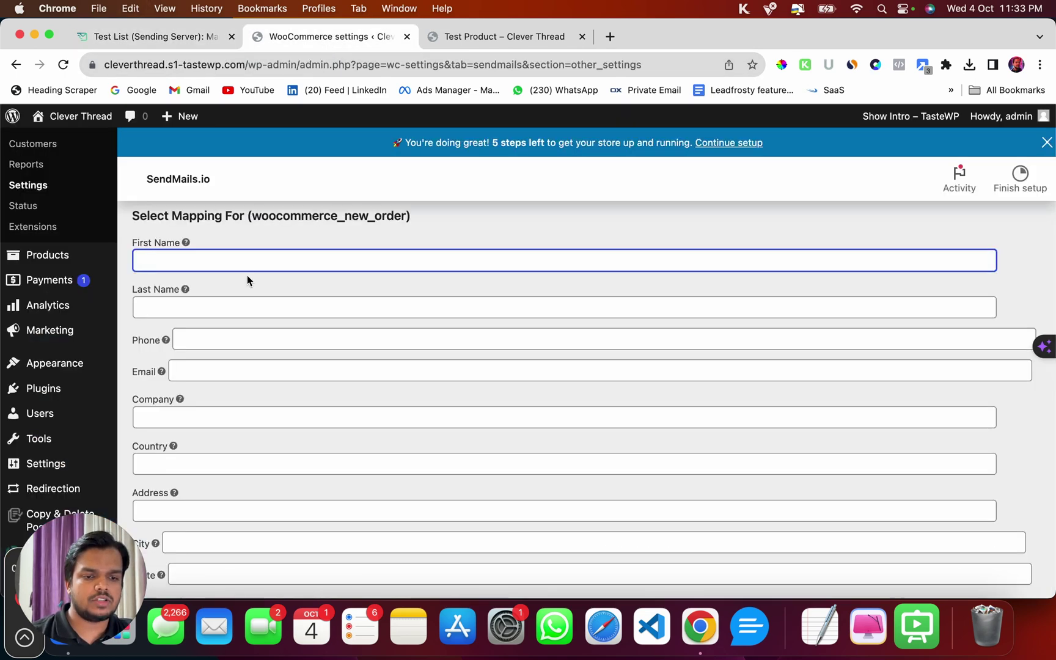
key(super+v)
Step: Copy the LAST_NAME tag into the Last Name mapping
click(157, 38)
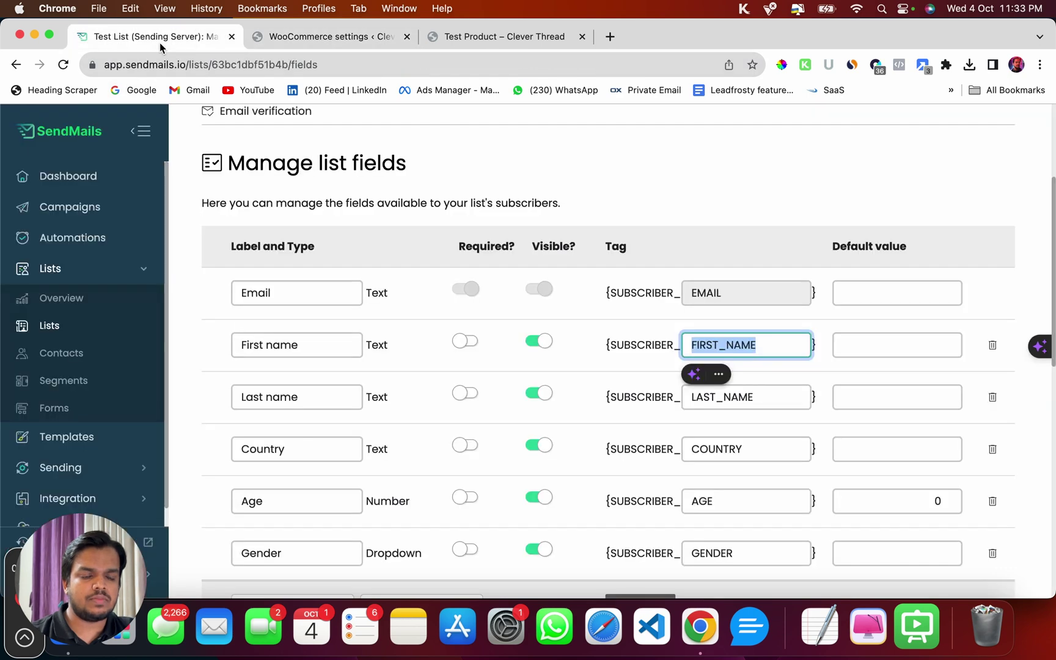
double_click(749, 391)
key(super+c)
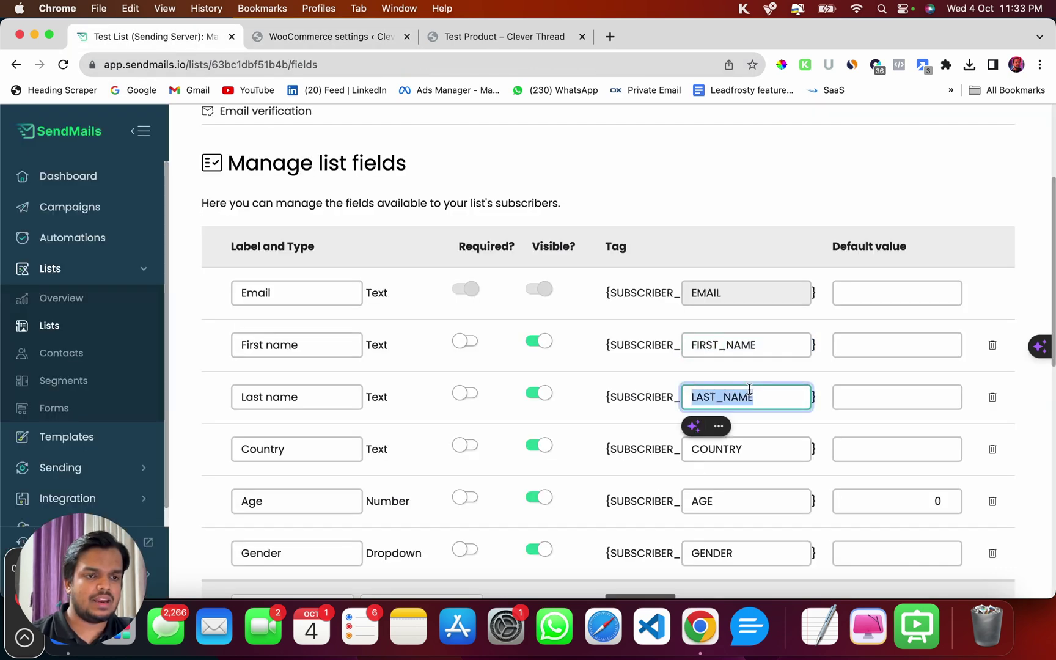
click(328, 36)
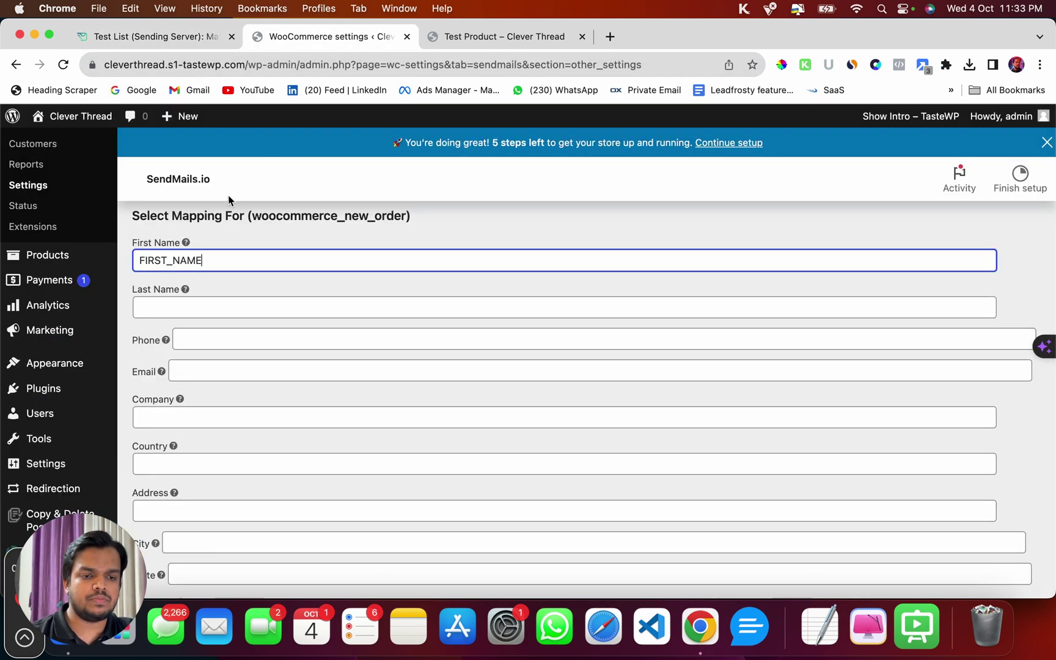
click(181, 312)
key(super+v)
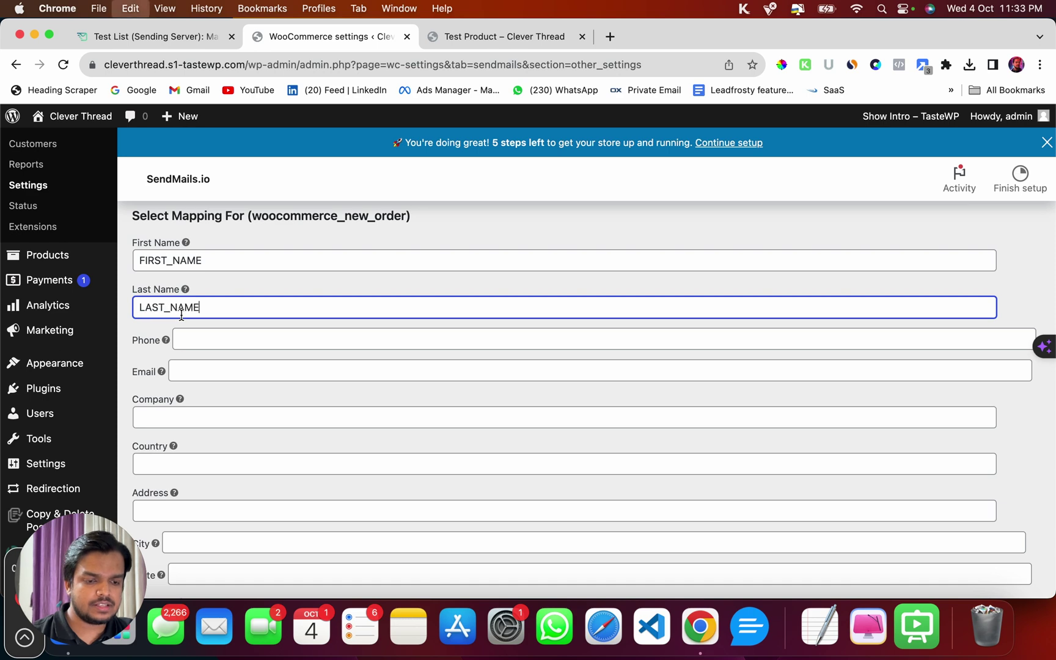
Step: Copy the EMAIL tag into the Email mapping
click(184, 37)
scroll(351, 385, down, 3)
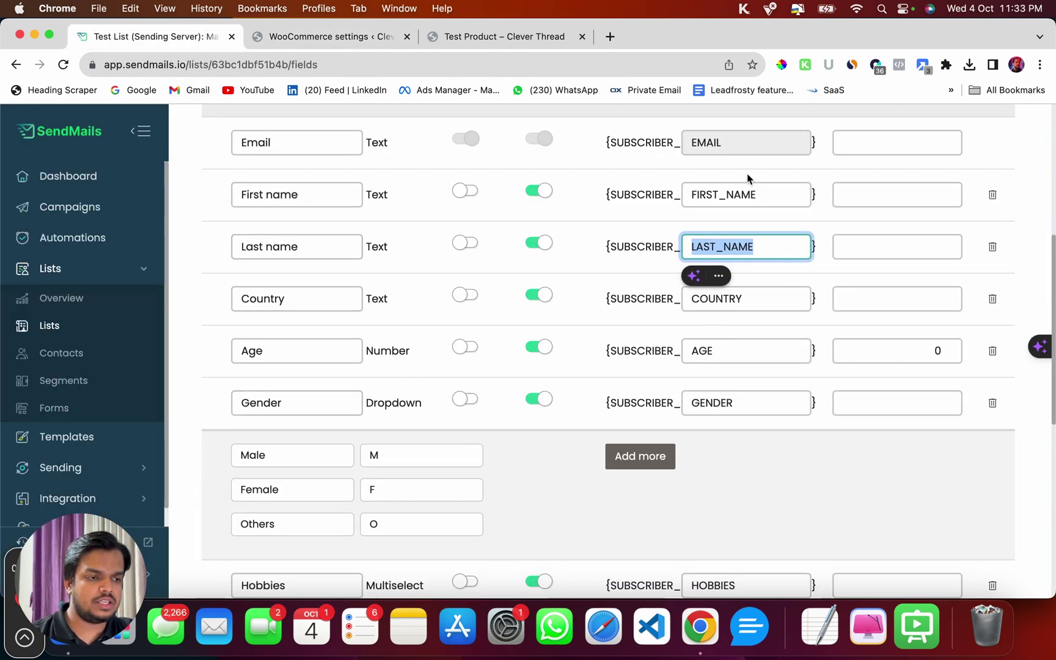
double_click(746, 149)
key(super+c)
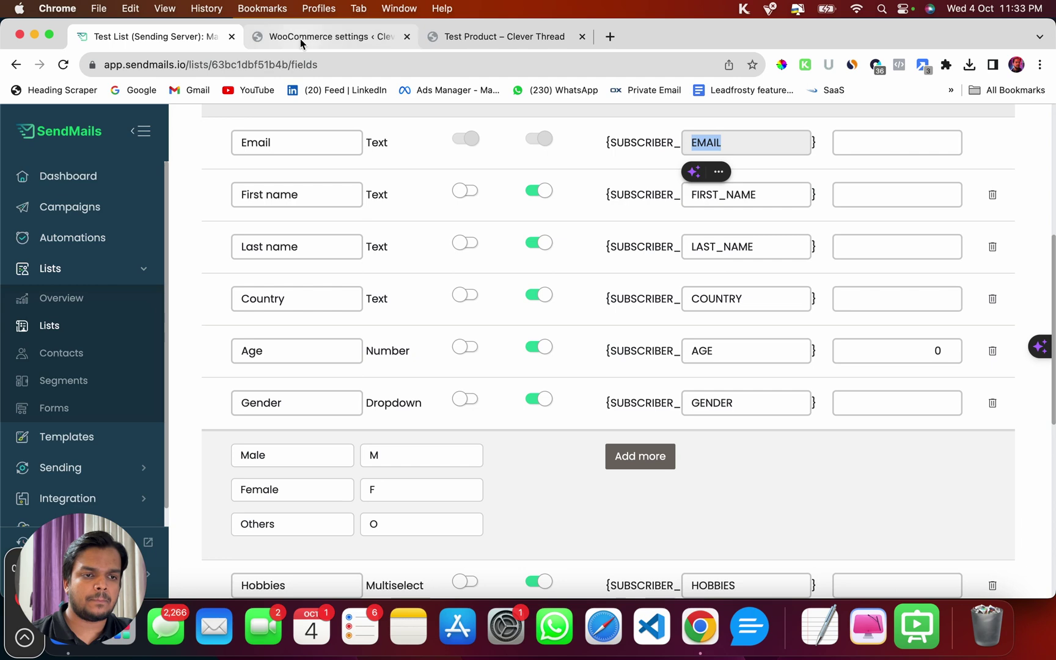
click(300, 38)
click(216, 365)
key(super+v)
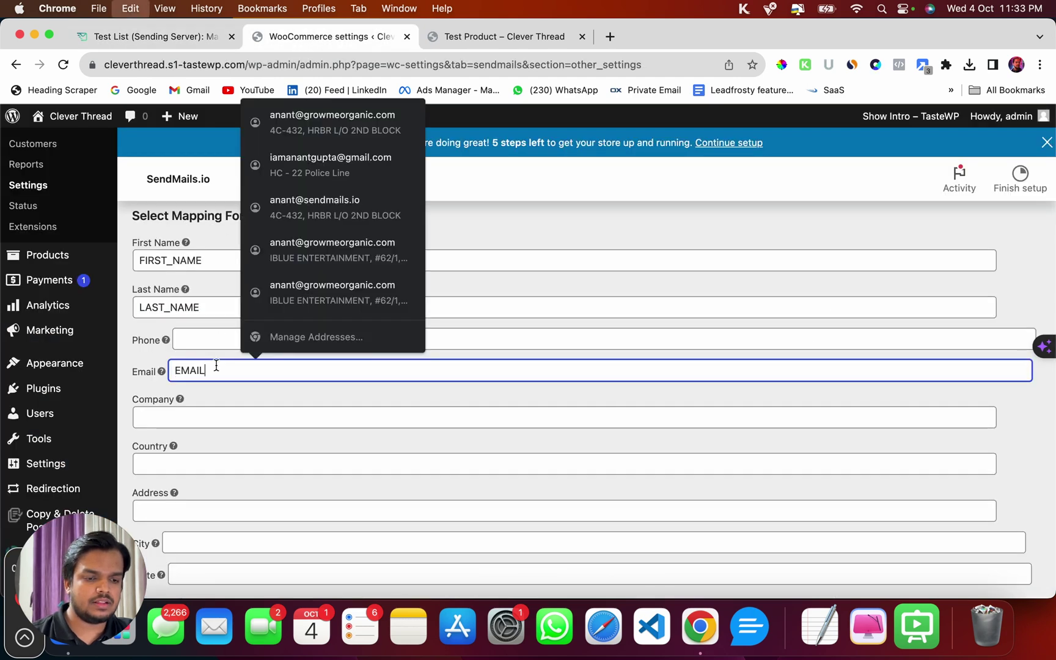
click(219, 341)
Step: Add a new blank Text field row below Full Address in the SendMails list fields
click(169, 34)
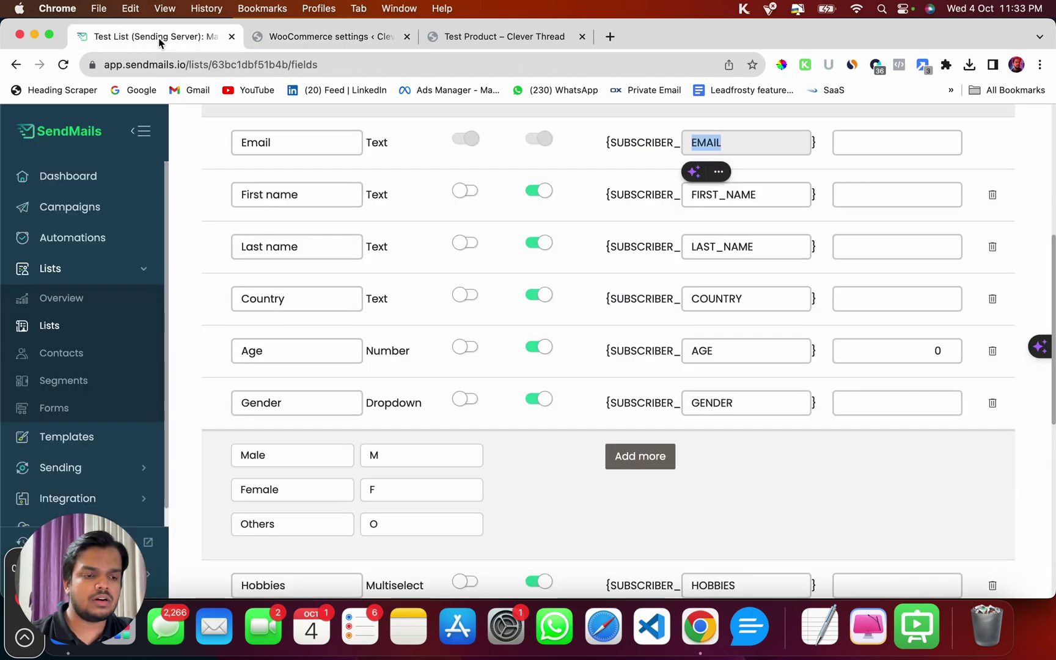
scroll(294, 428, down, 8)
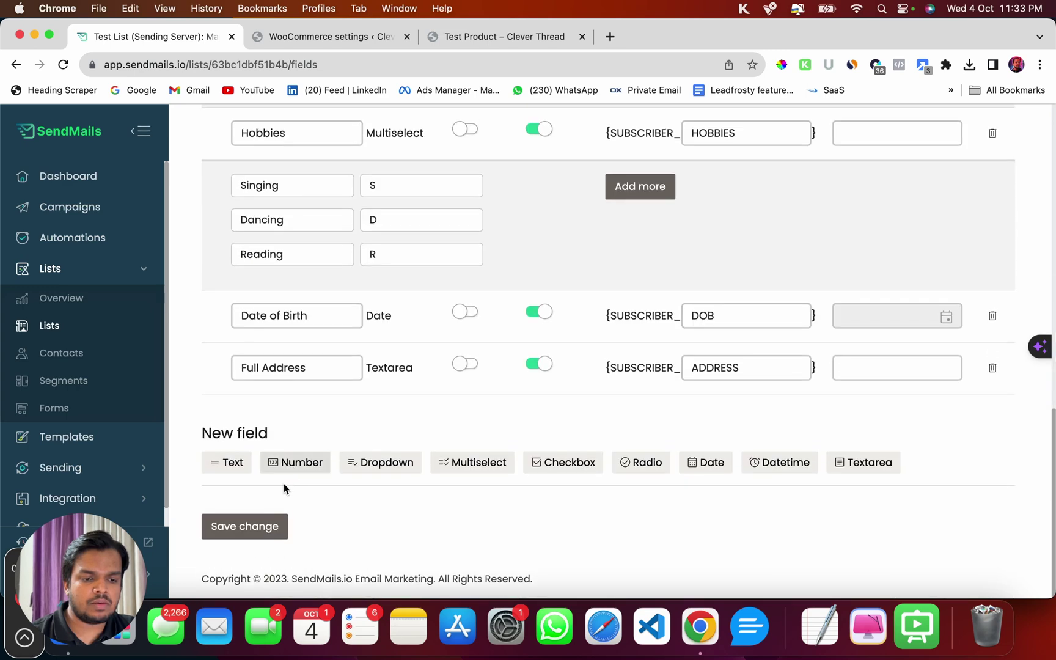
click(245, 466)
Step: Name the new text field Phone with tag PHONE, save the fields, and copy PHONE
click(323, 425)
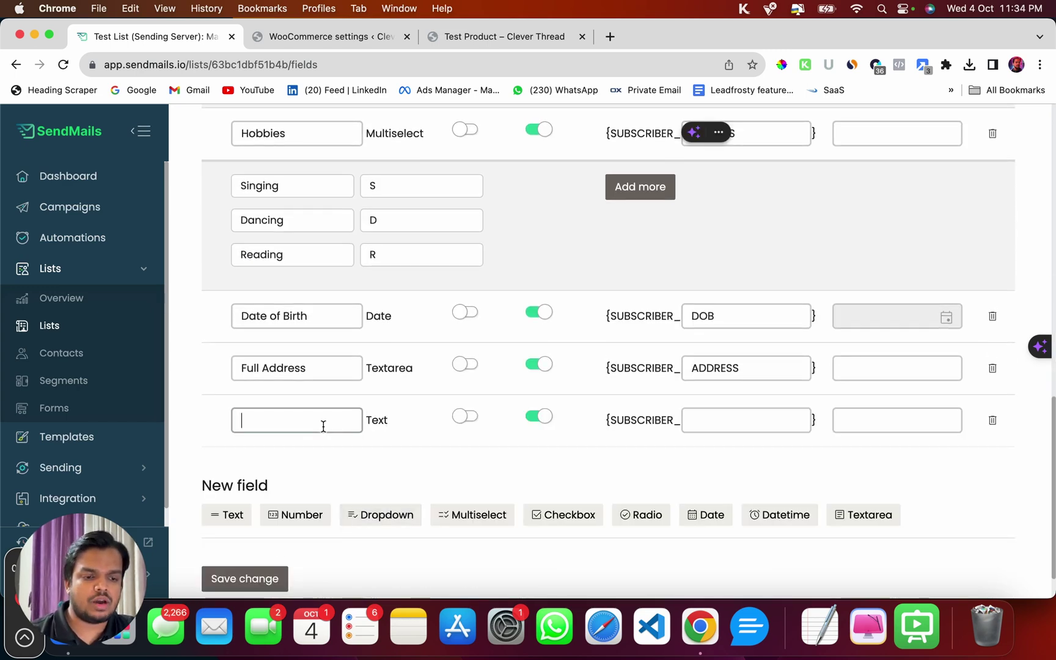
text(Phone)
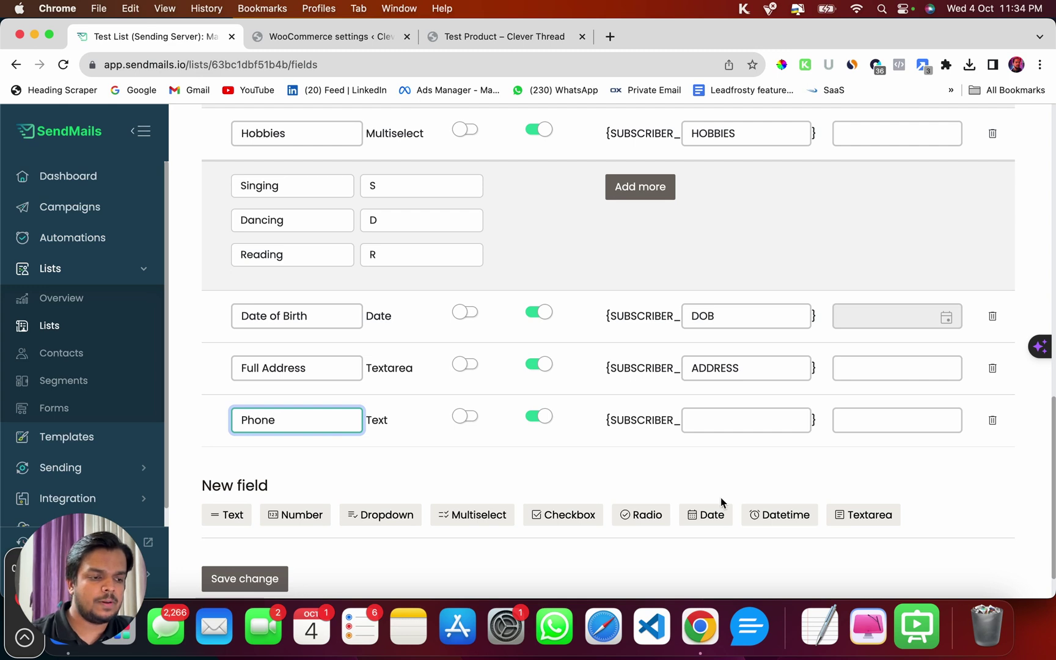
click(752, 422)
text(PHONE)
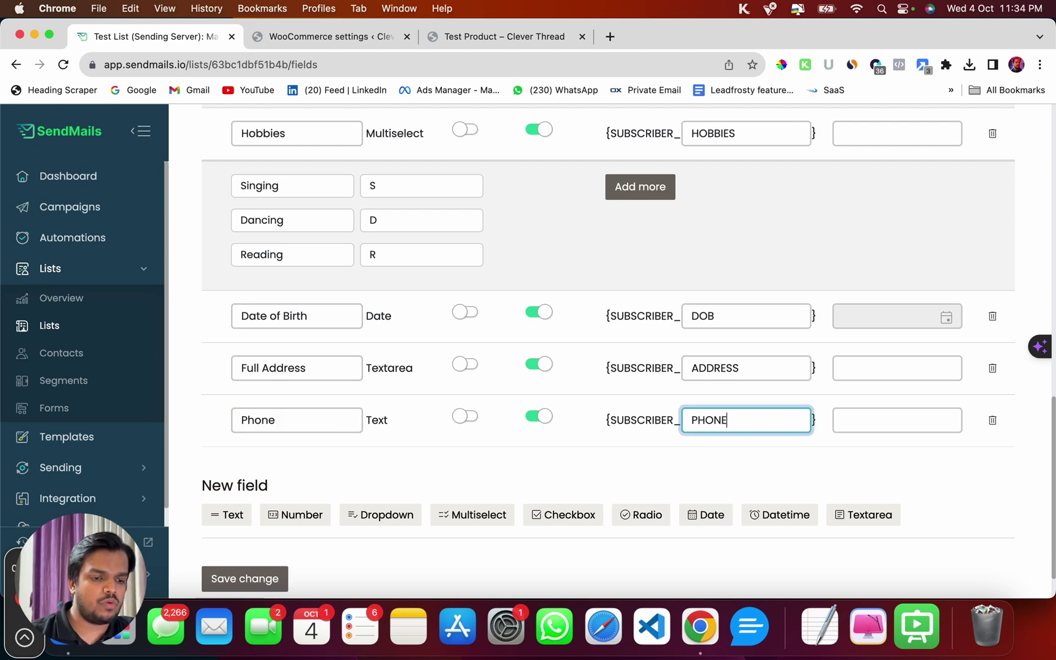
click(276, 584)
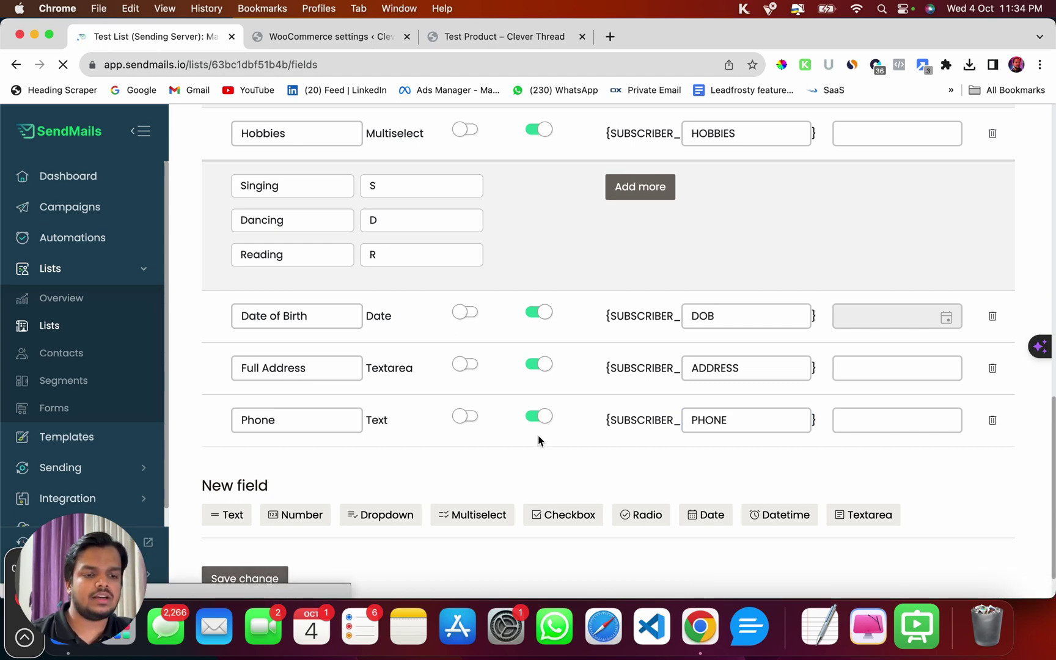
scroll(538, 439, down, 10)
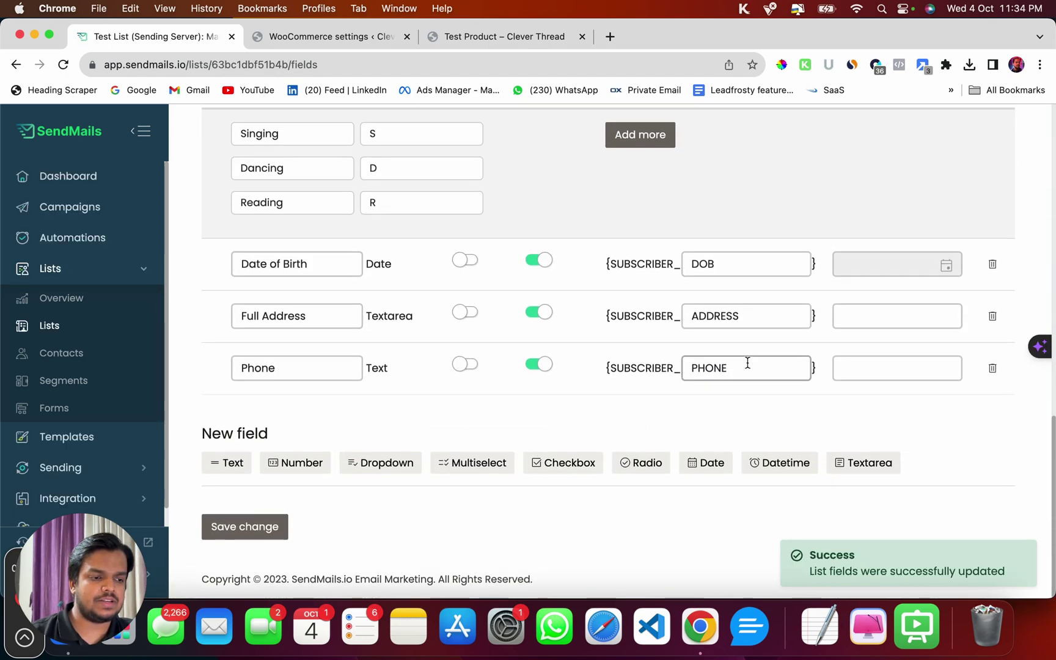
double_click(747, 363)
key(super+c)
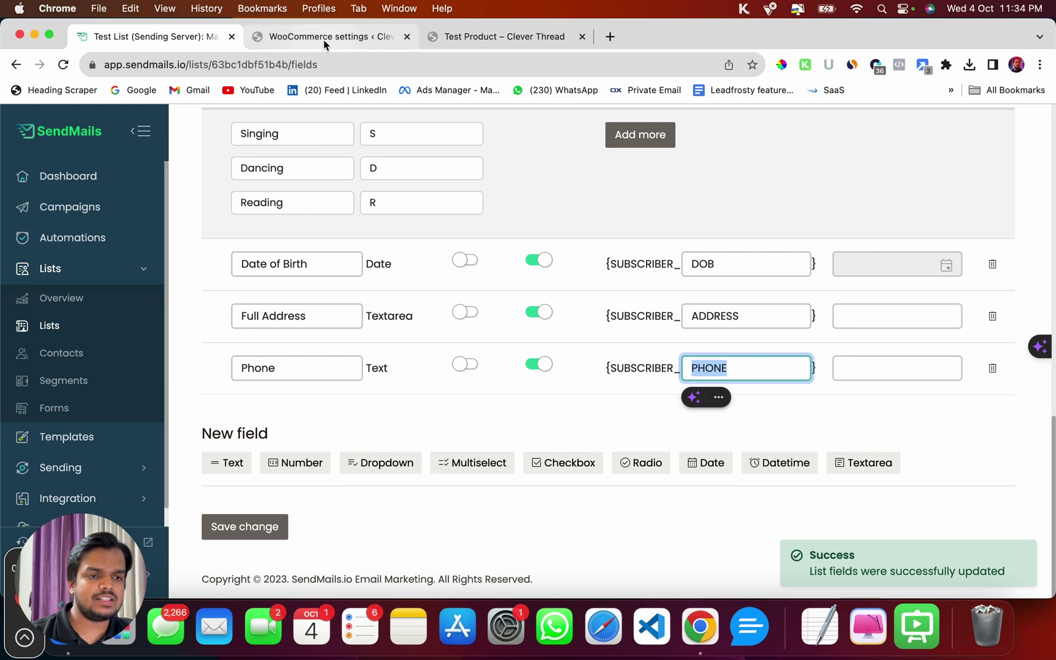
click(324, 38)
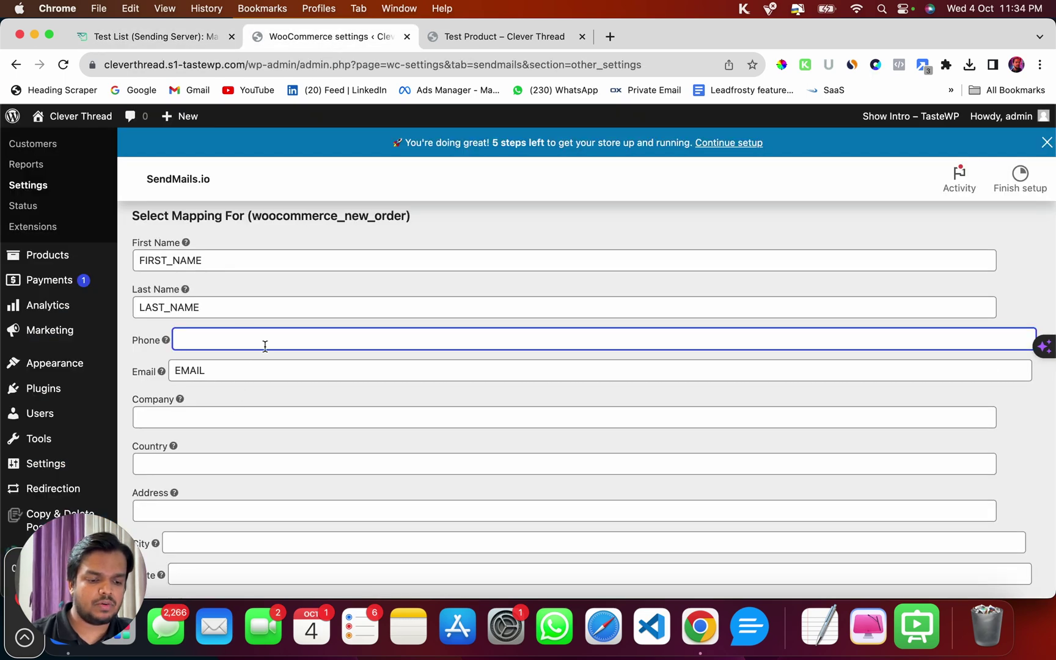
Step: Paste PHONE into the Phone mapping, leaving Company and Country unmapped
key(super+v)
scroll(264, 347, down, 3)
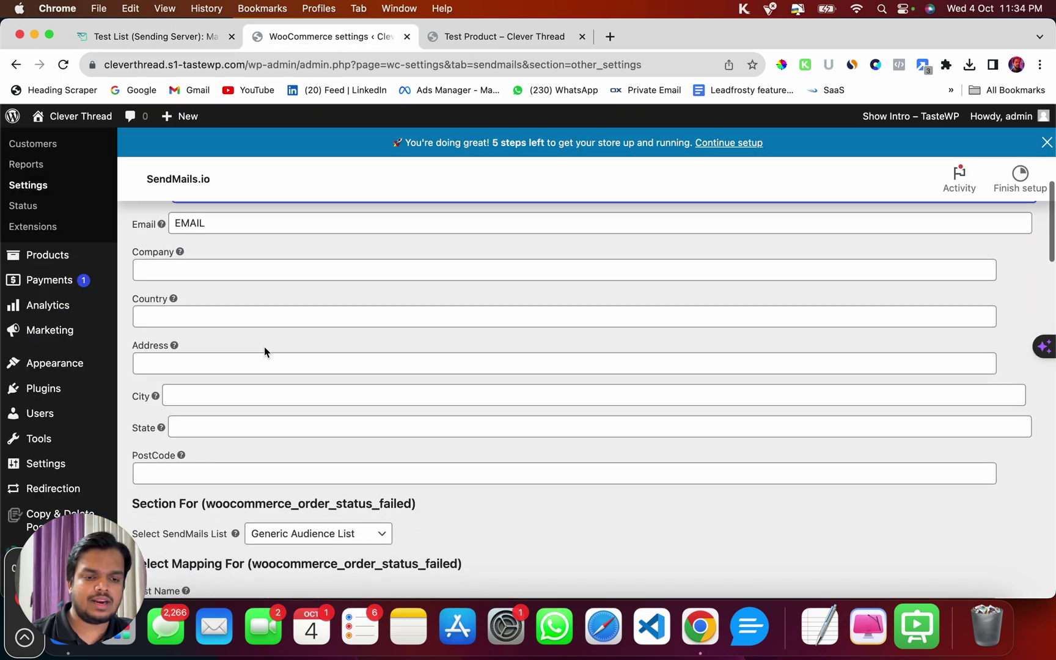
click(166, 269)
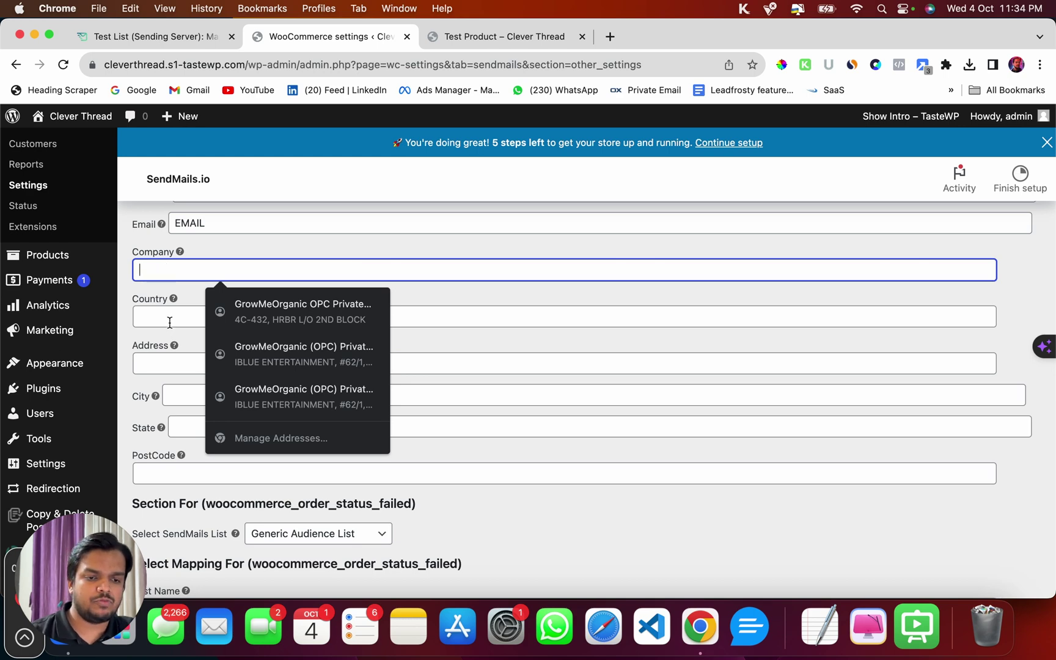
click(170, 317)
click(196, 40)
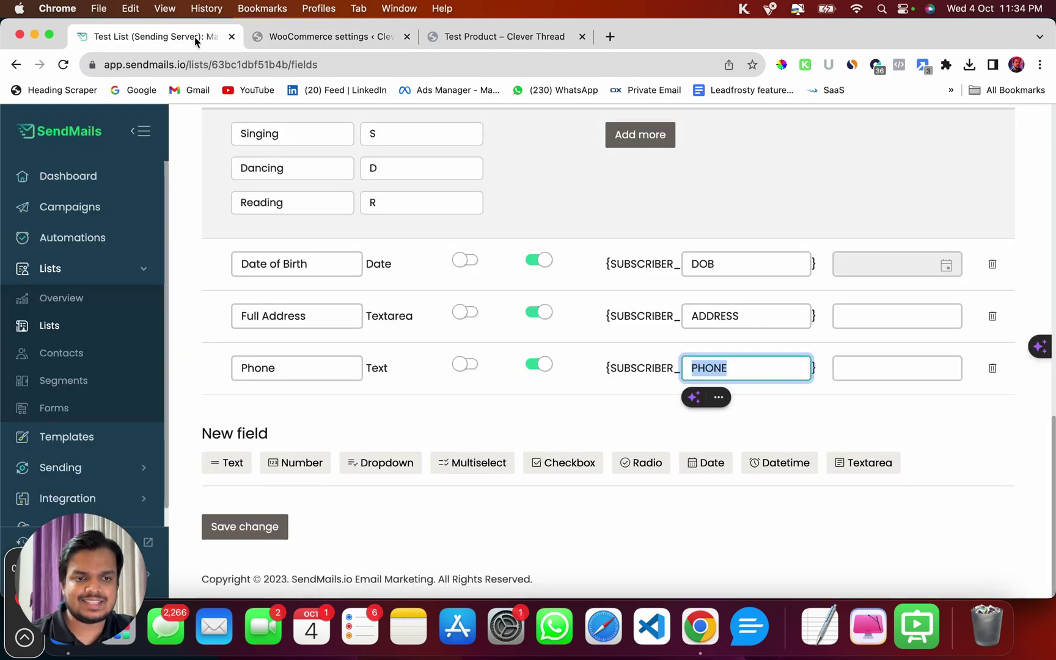
click(312, 43)
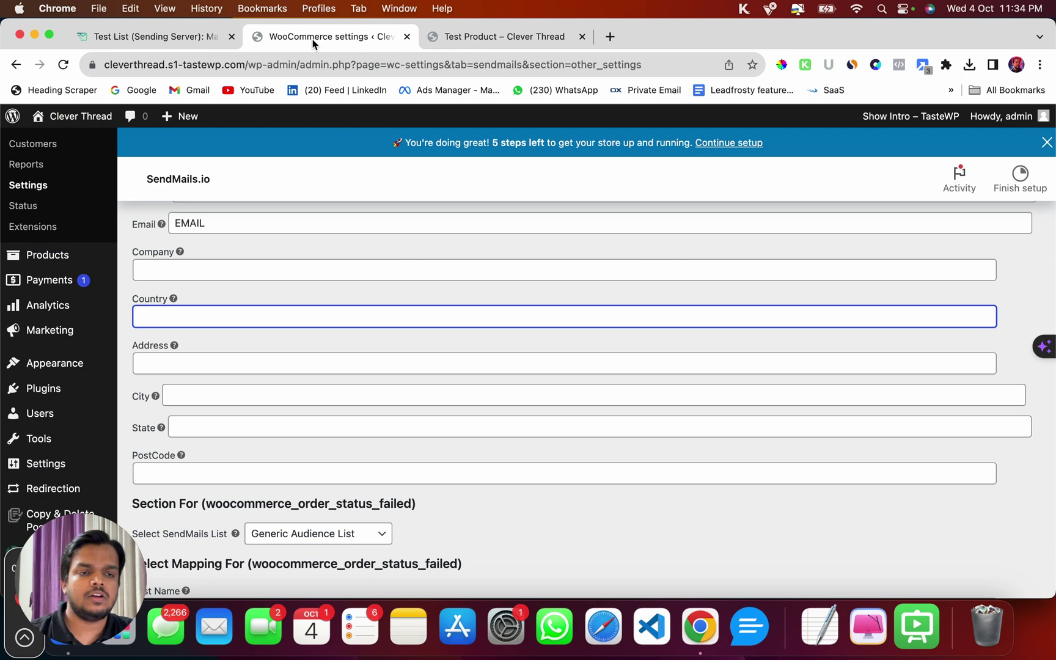
Step: Save the new-order field mapping for Test List (Sending Server)
scroll(346, 348, down, 3)
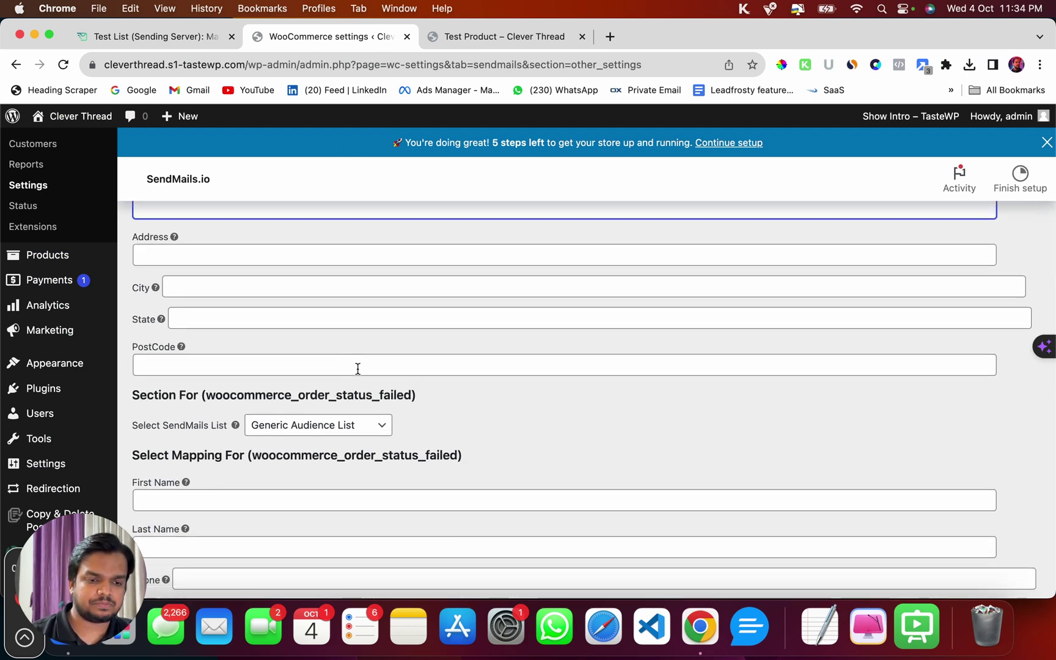
scroll(360, 366, up, 10)
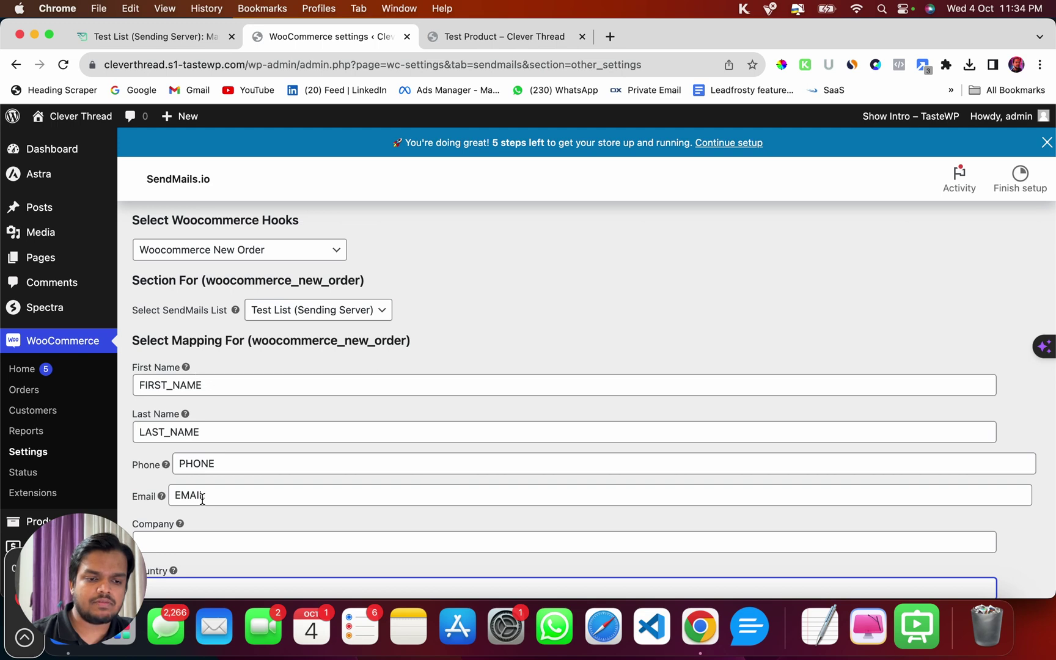
scroll(201, 495, down, 10)
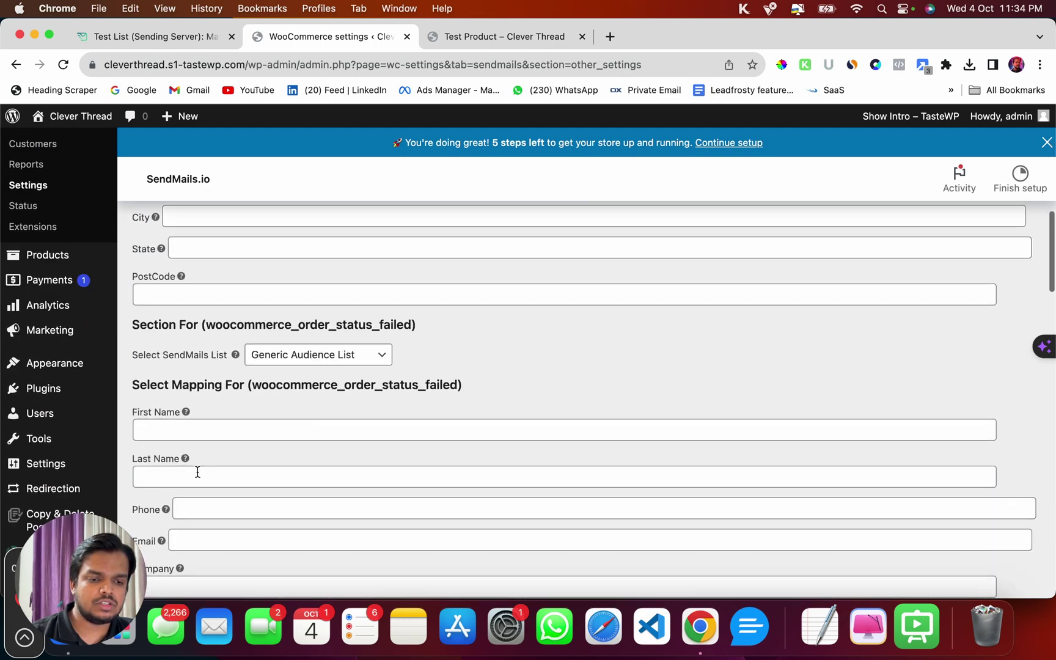
scroll(197, 471, down, 20)
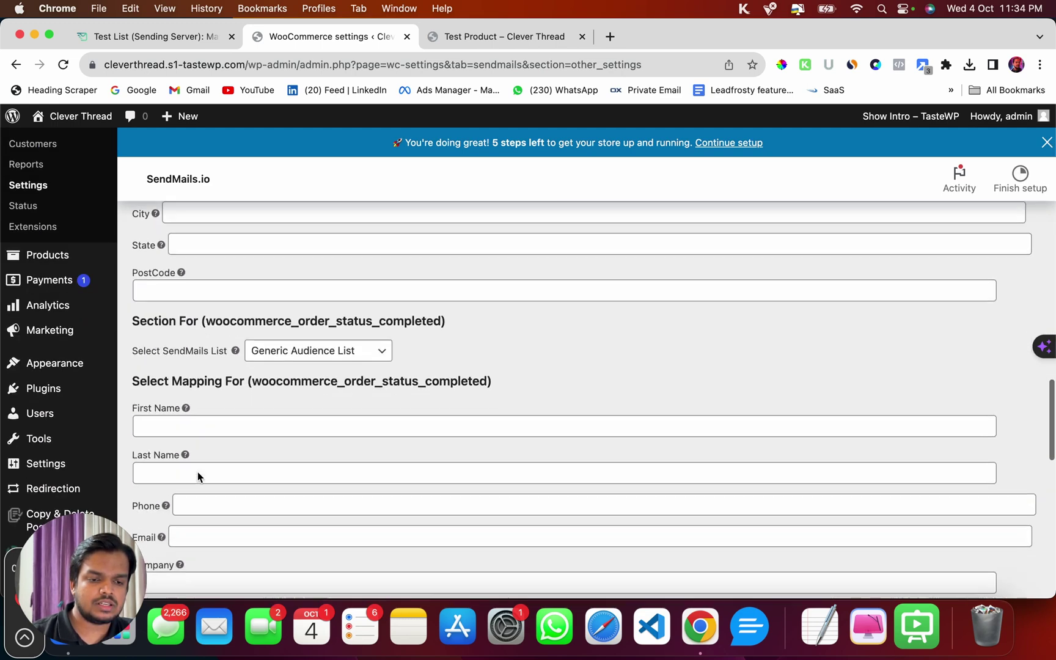
scroll(197, 471, down, 20)
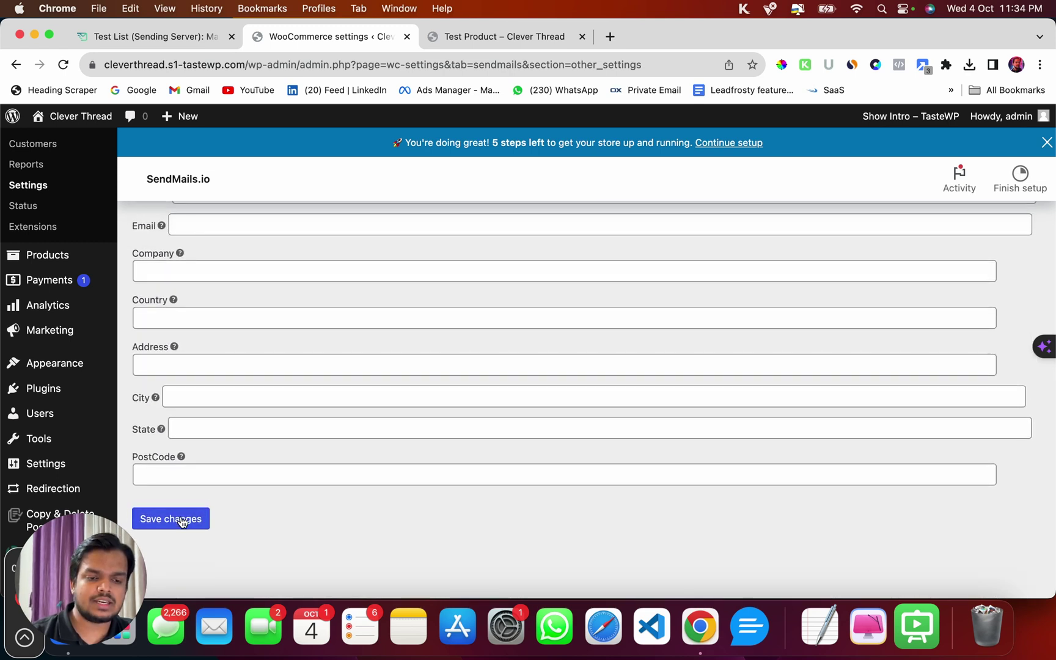
click(181, 520)
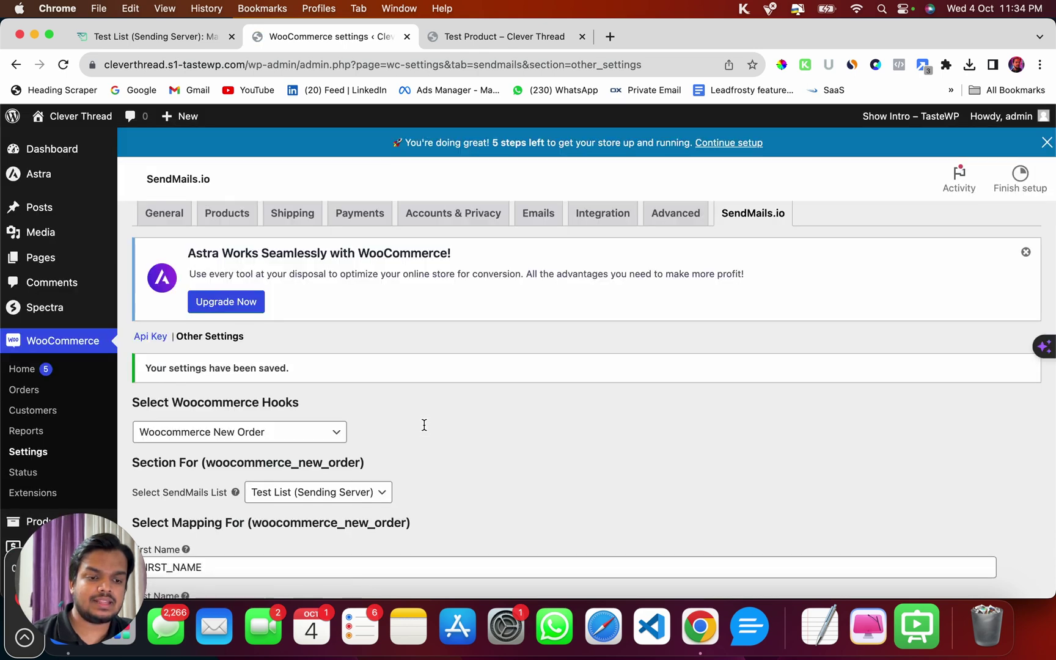
scroll(424, 424, down, 5)
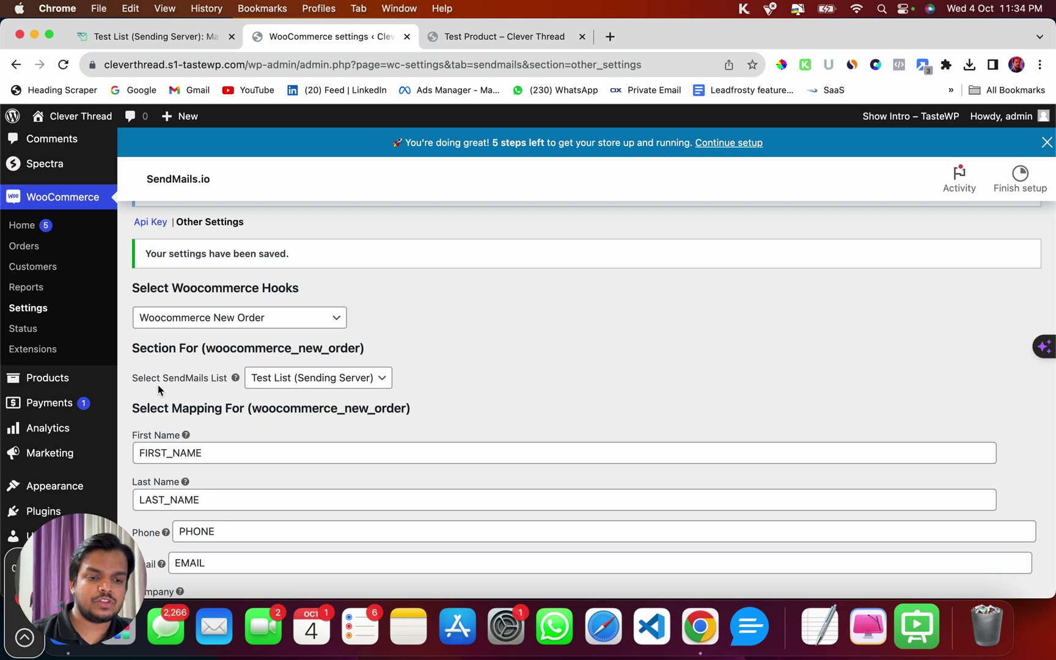
Step: Review the saved SendMails settings, then bring up the storefront's Test Product page
scroll(158, 384, down, 2)
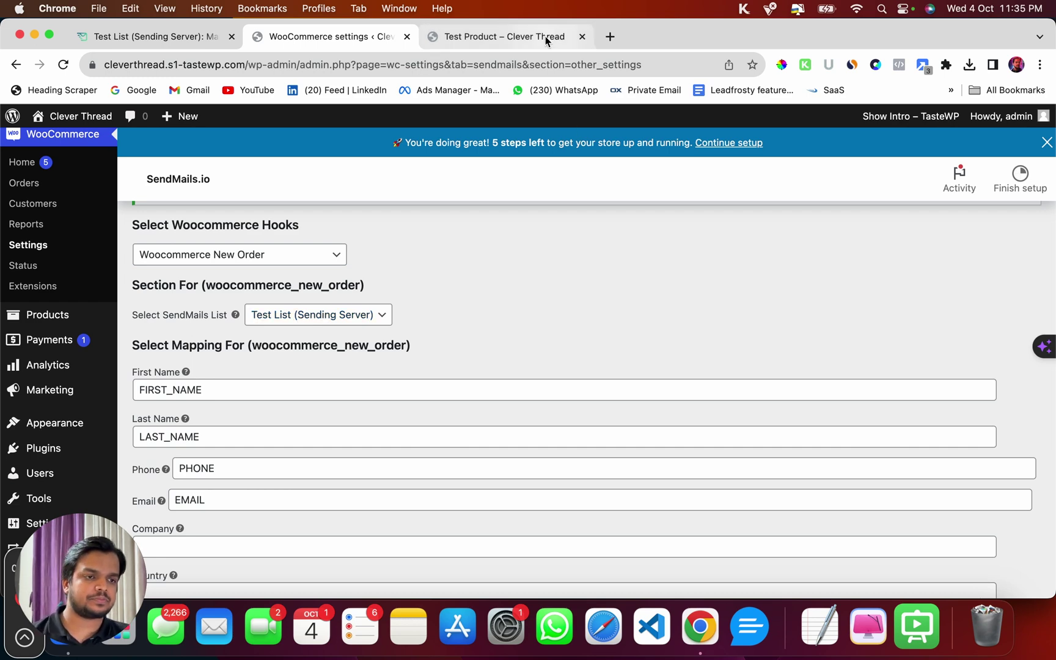
click(544, 36)
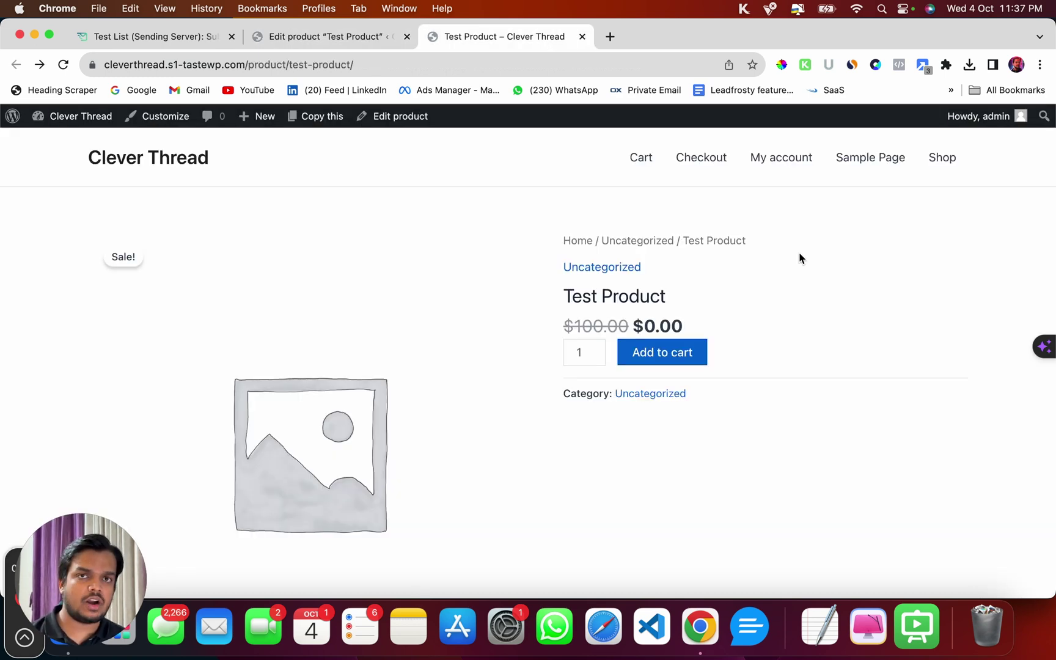
Step: Add Test Product to the cart and place a $0.00 test order through checkout
click(642, 353)
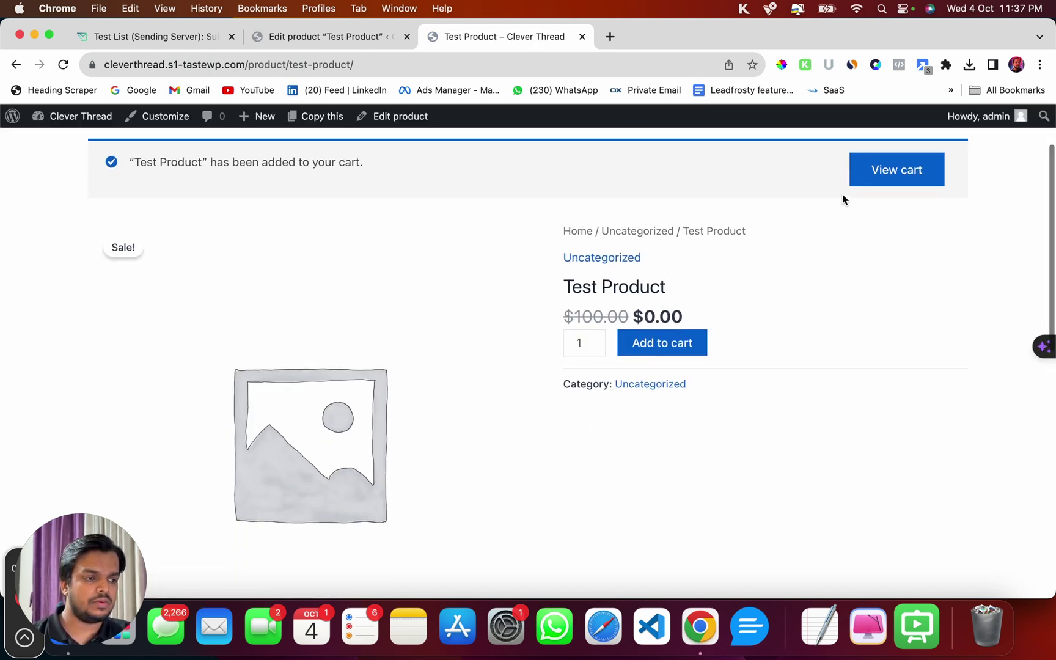
click(872, 187)
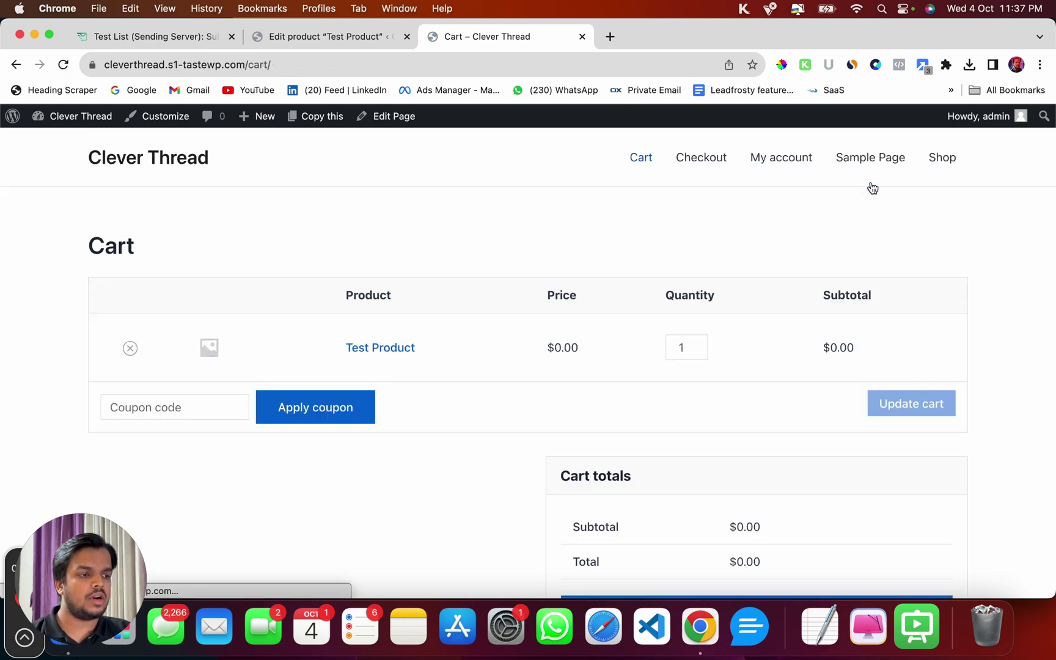
scroll(573, 398, down, 2)
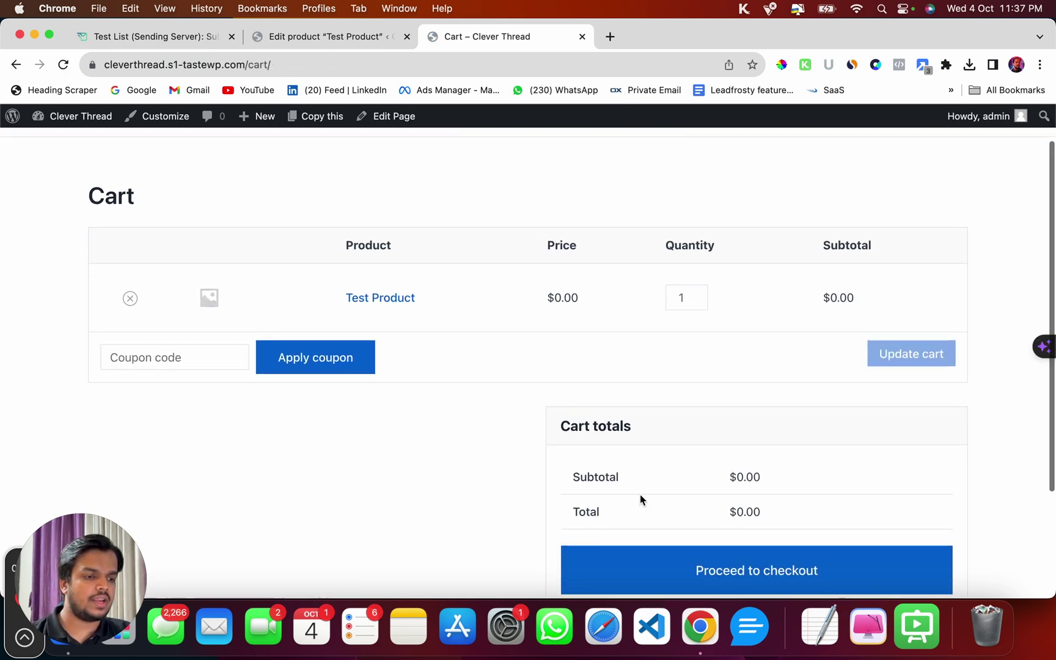
click(700, 561)
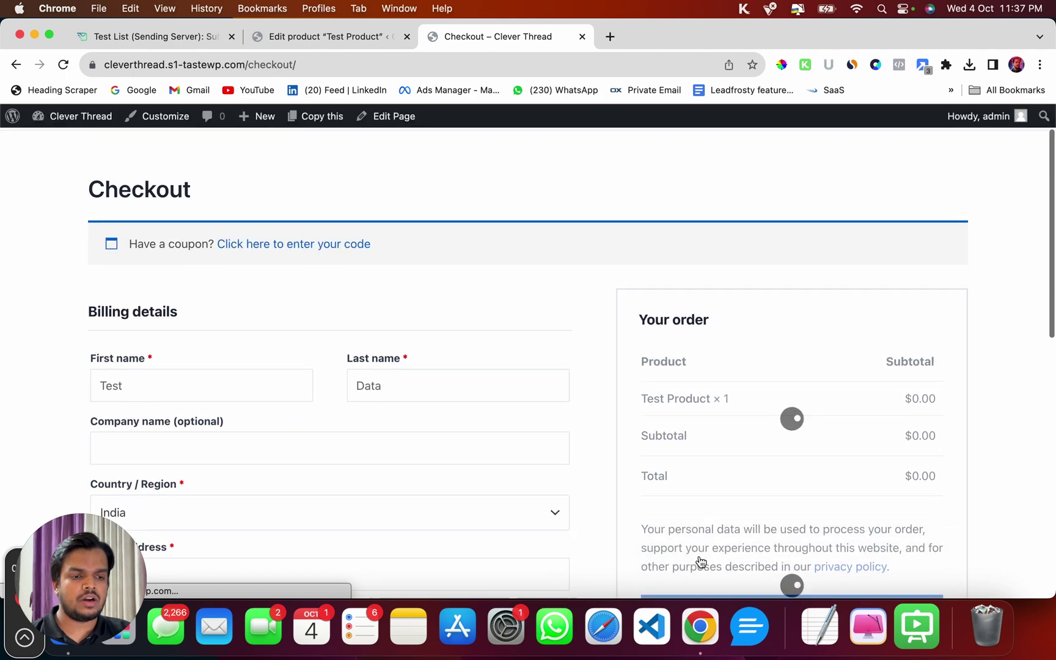
scroll(703, 446, down, 3)
scroll(348, 414, down, 5)
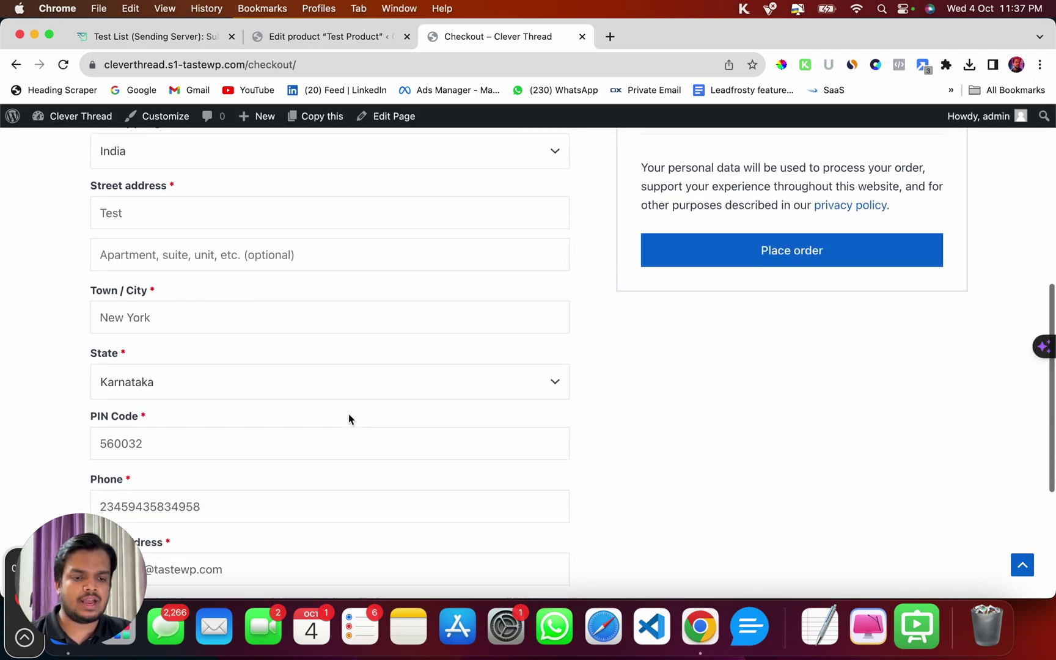
scroll(367, 418, up, 5)
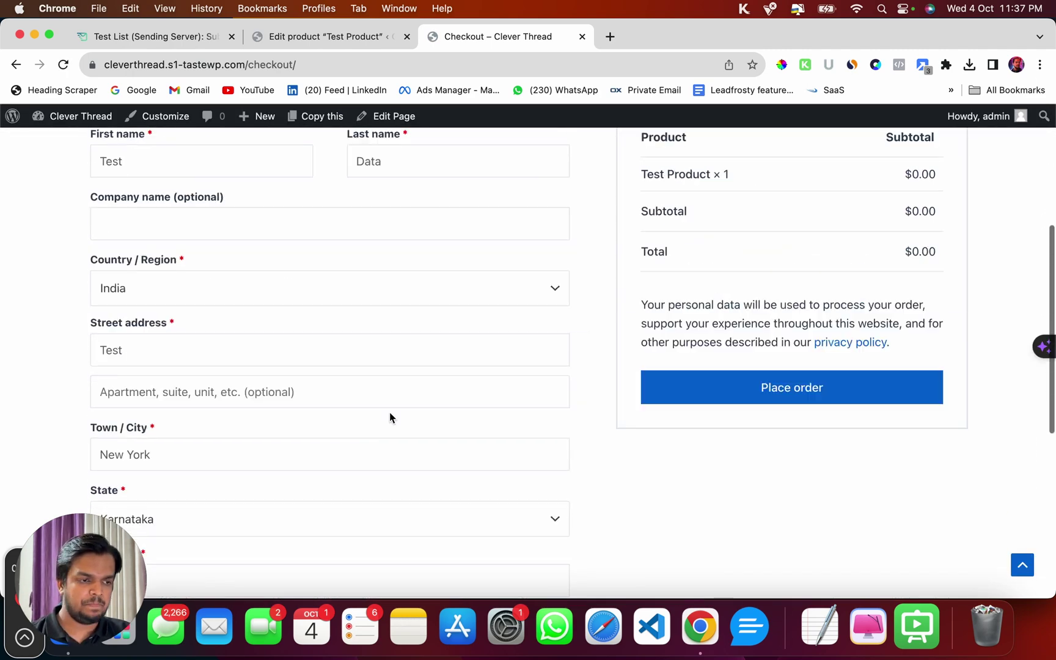
click(793, 403)
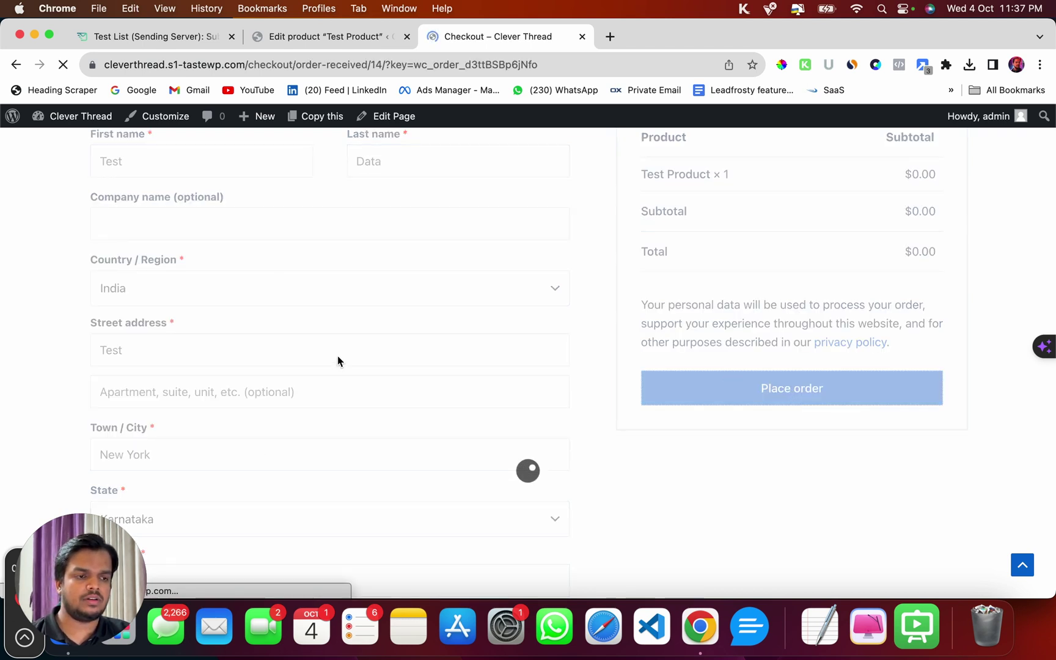
Step: Reload the Test List (Sending Server) subscribers page in SendMails.io to look for the new subscriber
click(167, 37)
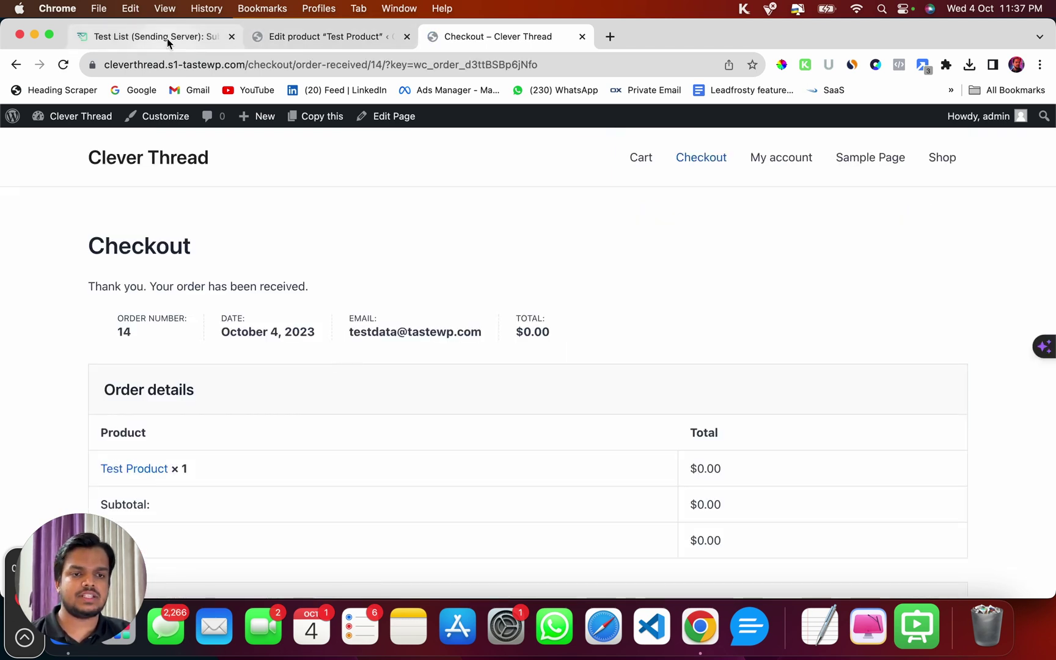
click(63, 64)
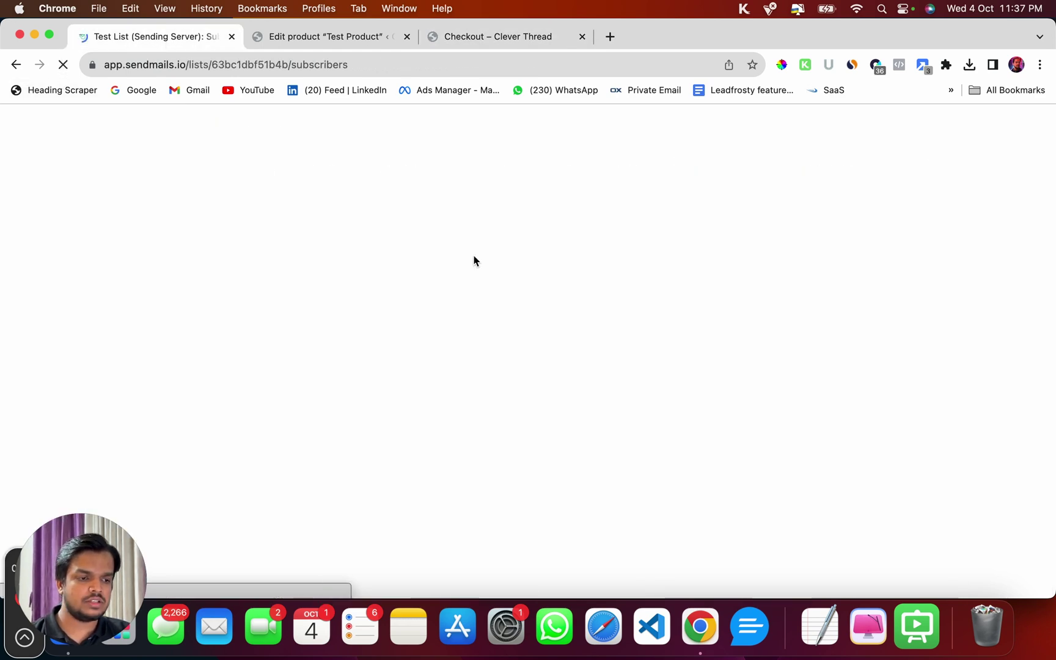